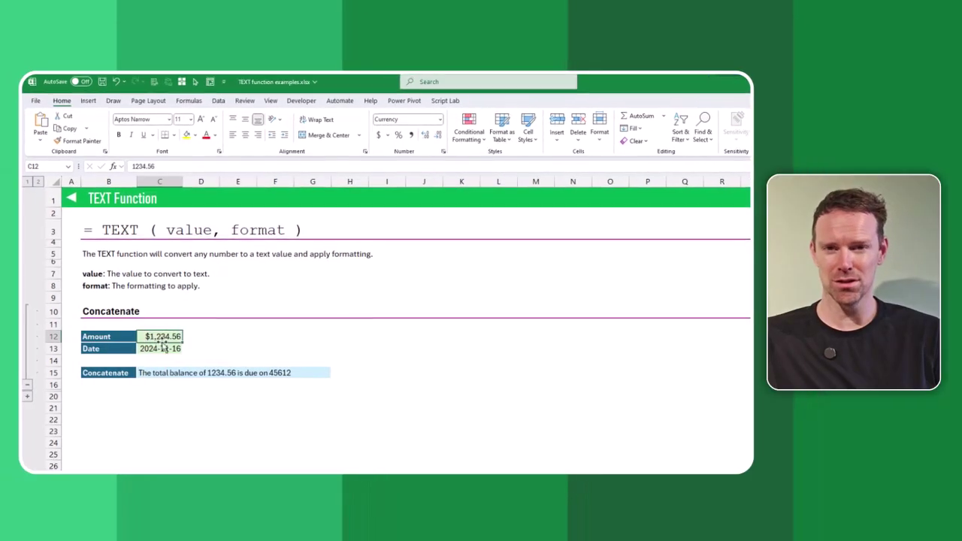
Review the amount, the date, the plain concatenation formula and the TEXT-based concatenation formula on the TEXT Function sheet
left_click(161, 348)
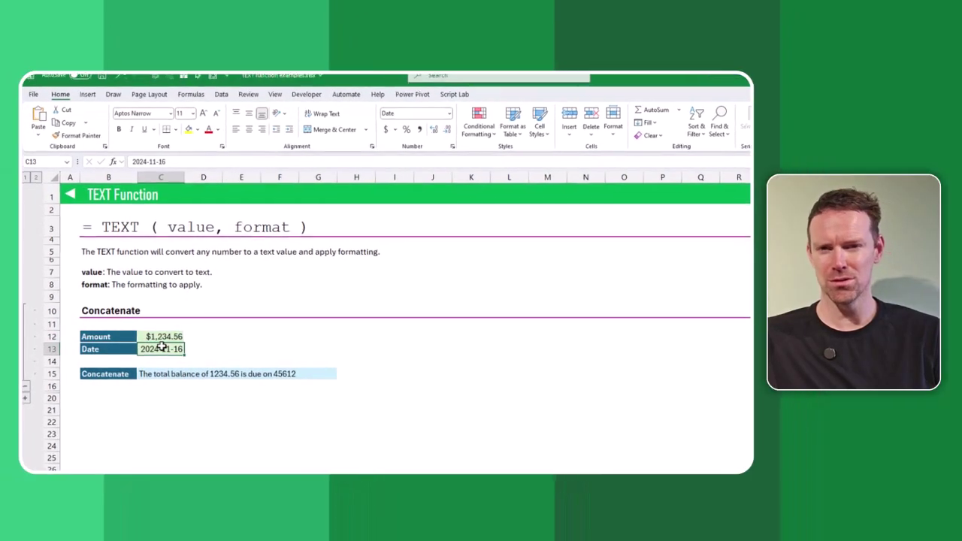
left_click(160, 336)
left_click(160, 373)
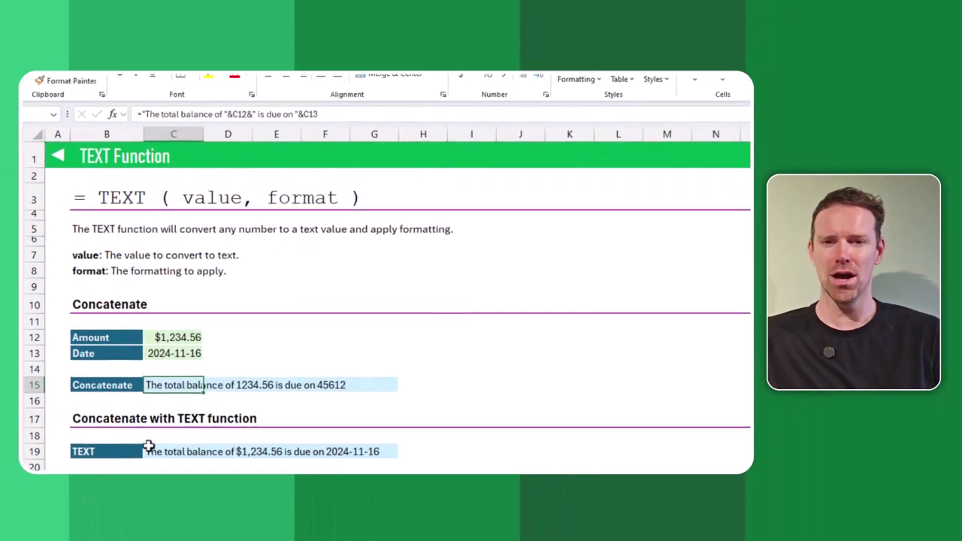
left_click(148, 454)
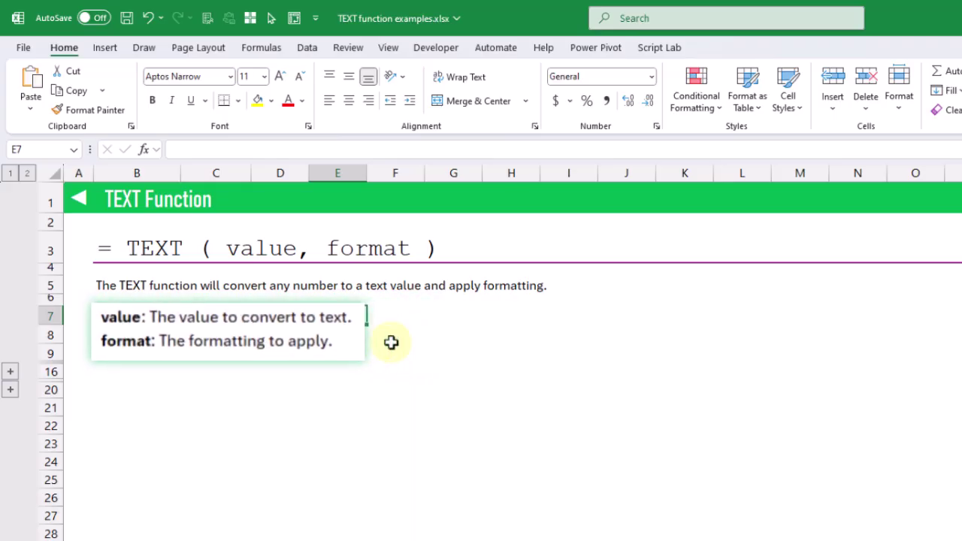
Expand the Concatenate example and inspect the amount in C12, the date in C13 and the joined sentence's formula in C15
left_click(11, 371)
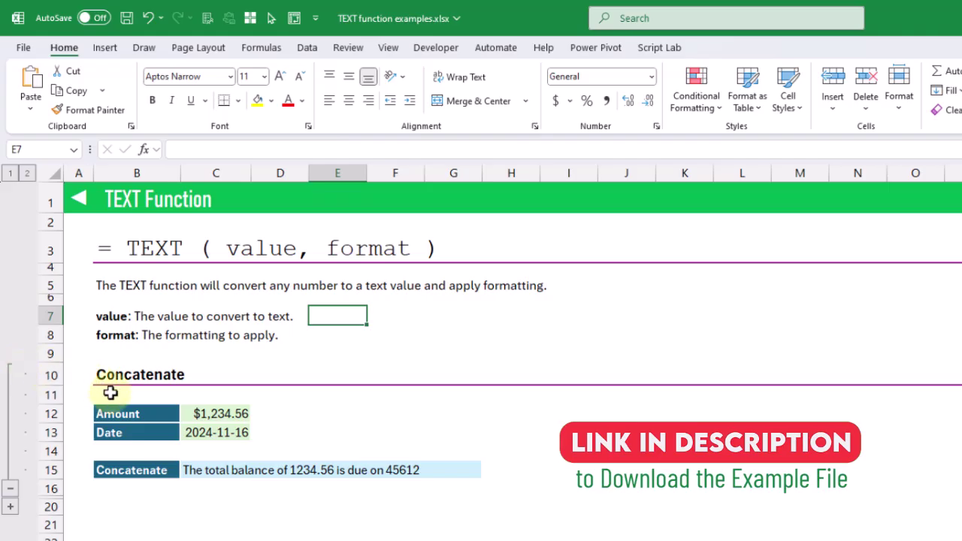
left_click(218, 412)
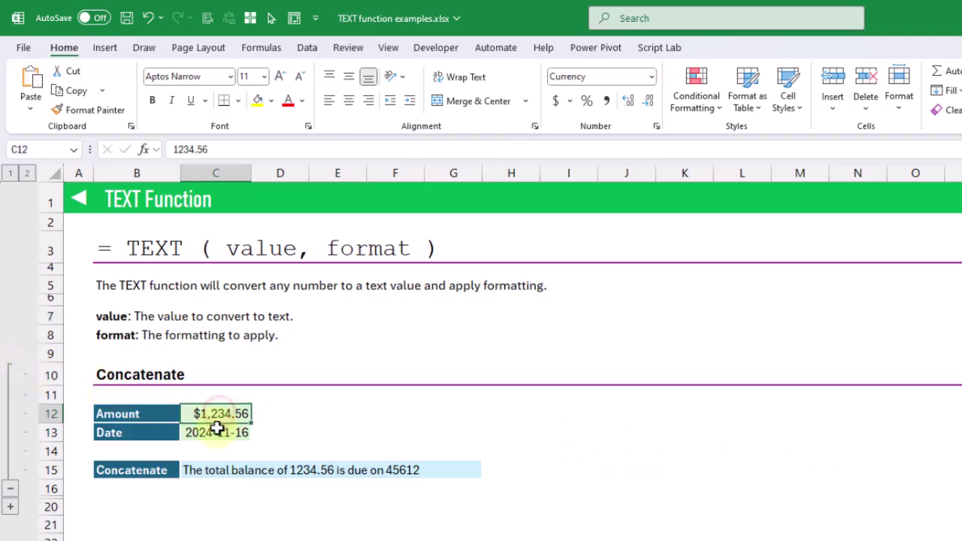
left_click(217, 430)
left_click(245, 413)
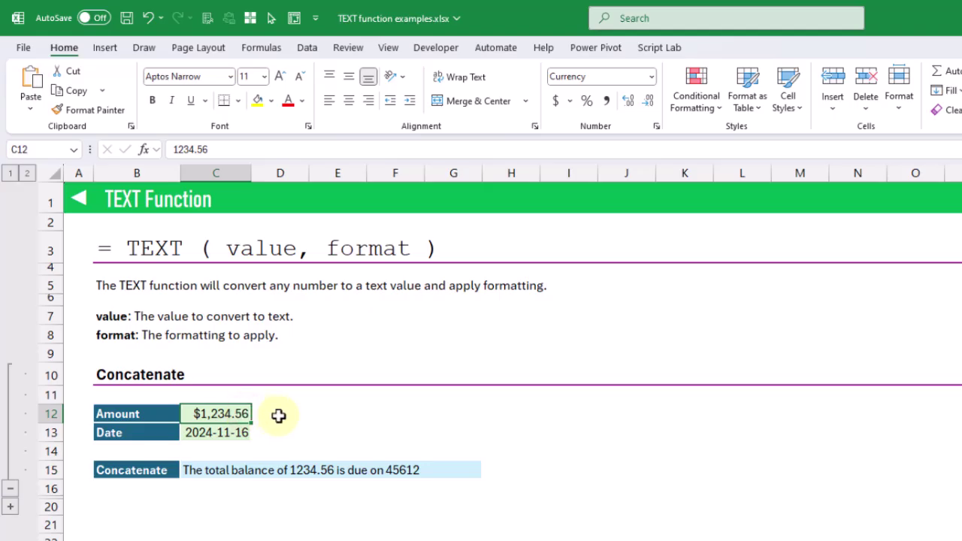
left_click(223, 433)
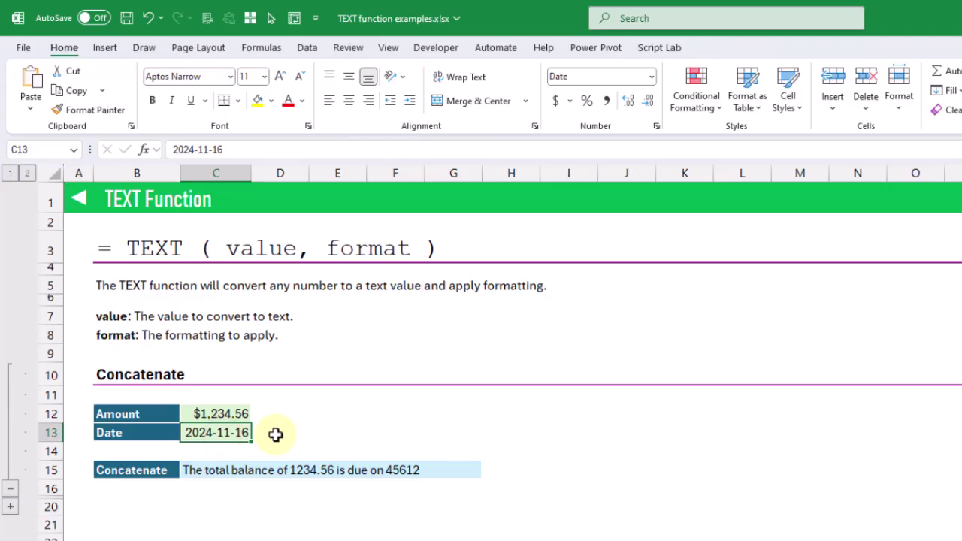
left_click(194, 472)
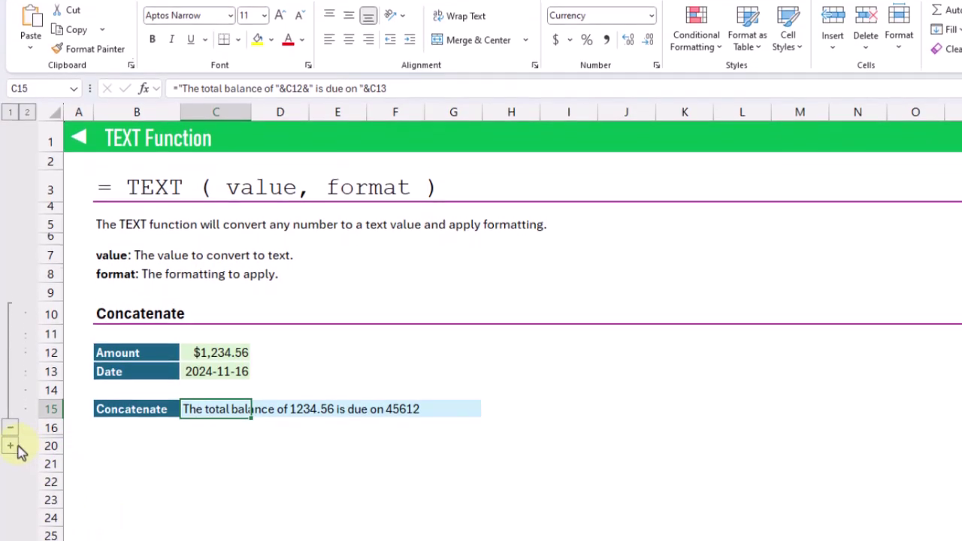
Expand the Concatenate with TEXT function example and examine the formula in C19 without altering it
left_click(15, 508)
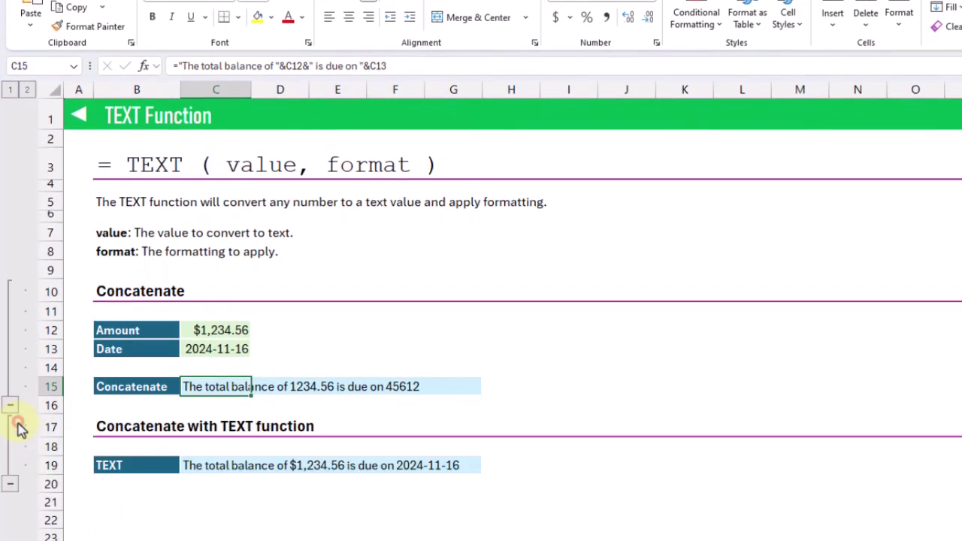
left_click(203, 464)
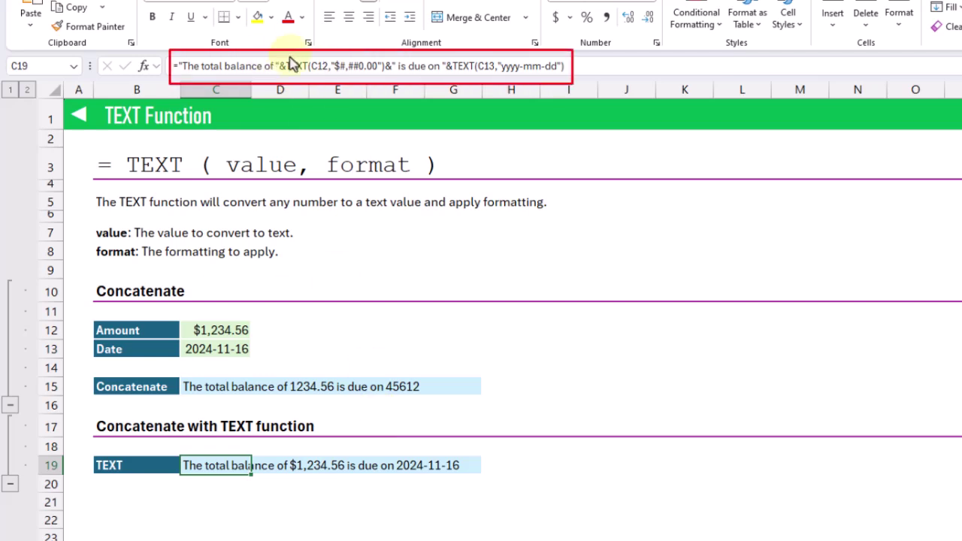
left_click_drag(286, 65, 388, 66)
left_click(412, 68)
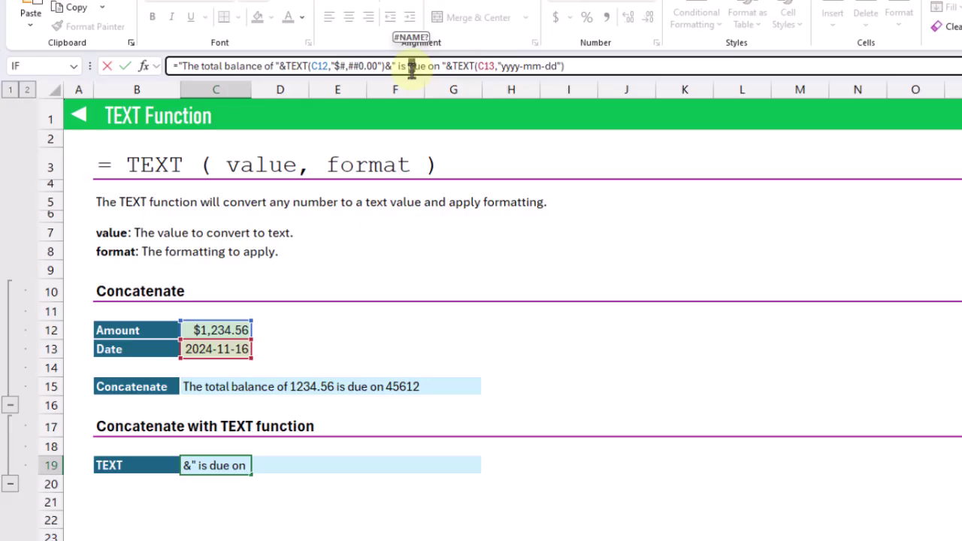
key("Return")
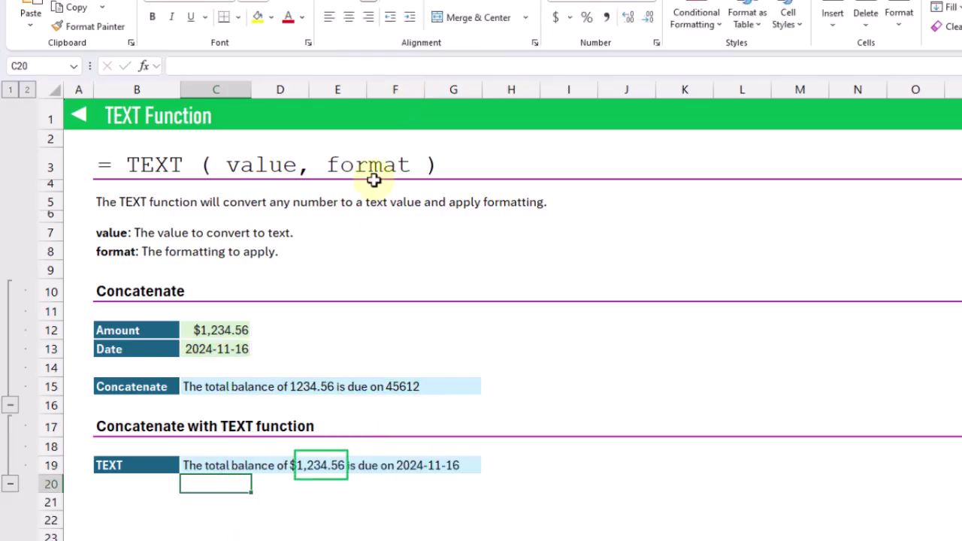
left_click(214, 462)
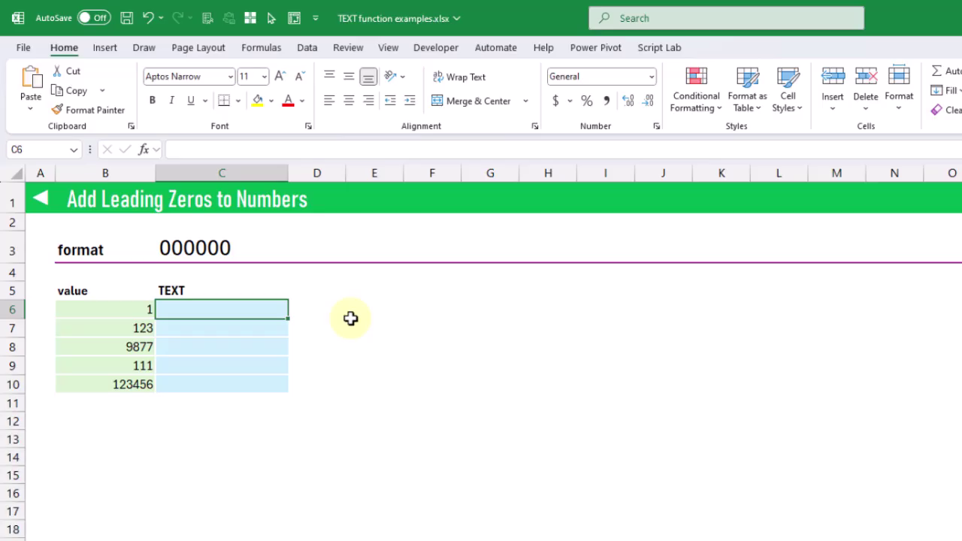
Enter =TEXT(B6:B10,C3) in C6 of the leading zeros sheet to pad all the values with the 000000 format
type("=TE")
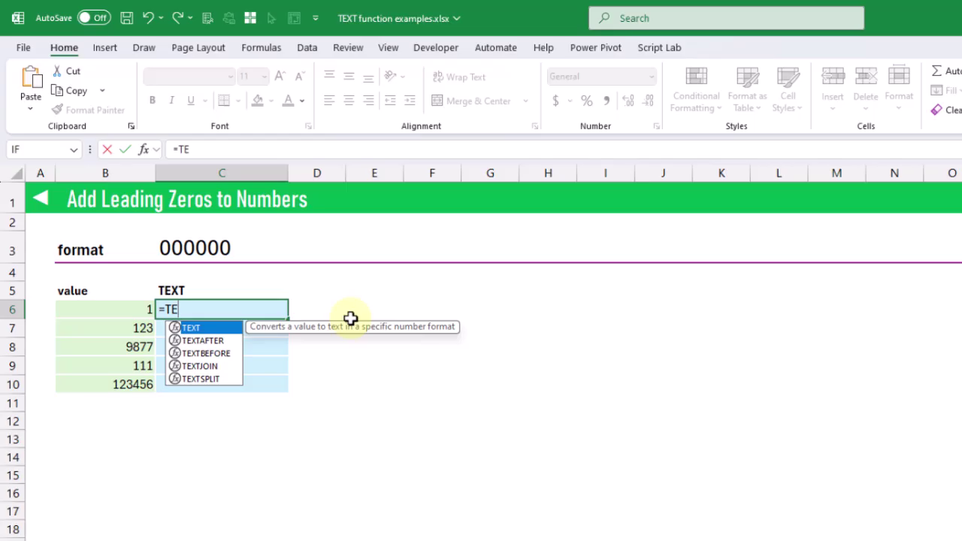
key("Tab")
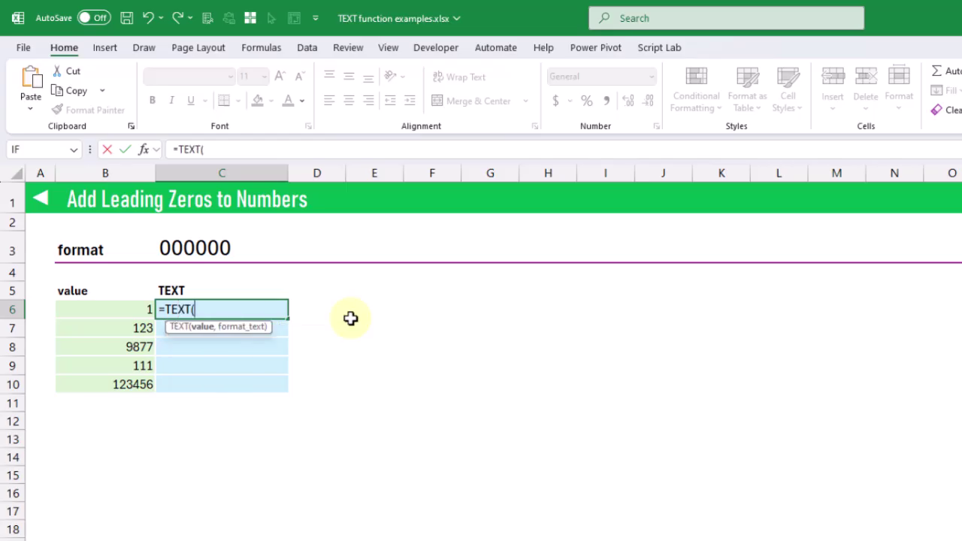
left_click_drag(118, 309, 115, 382)
type(",")
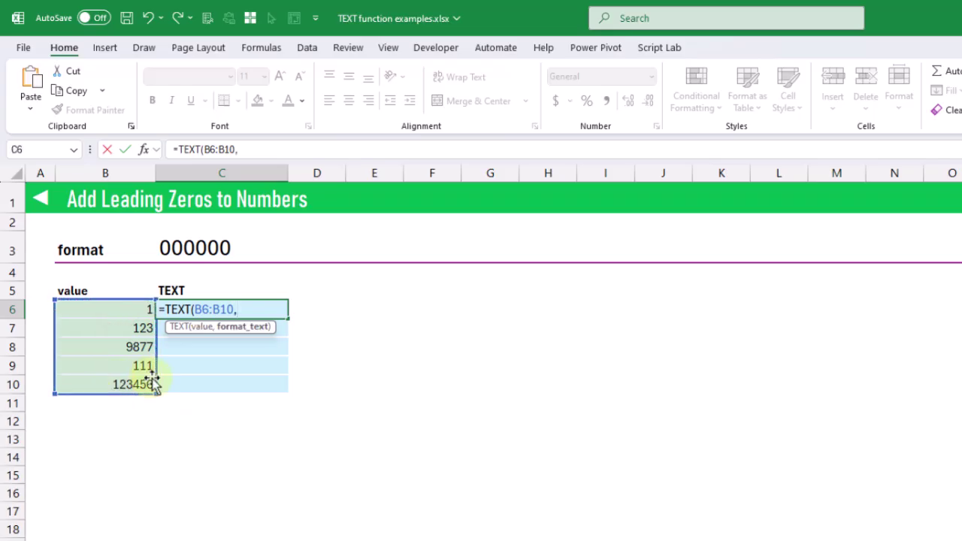
left_click(186, 249)
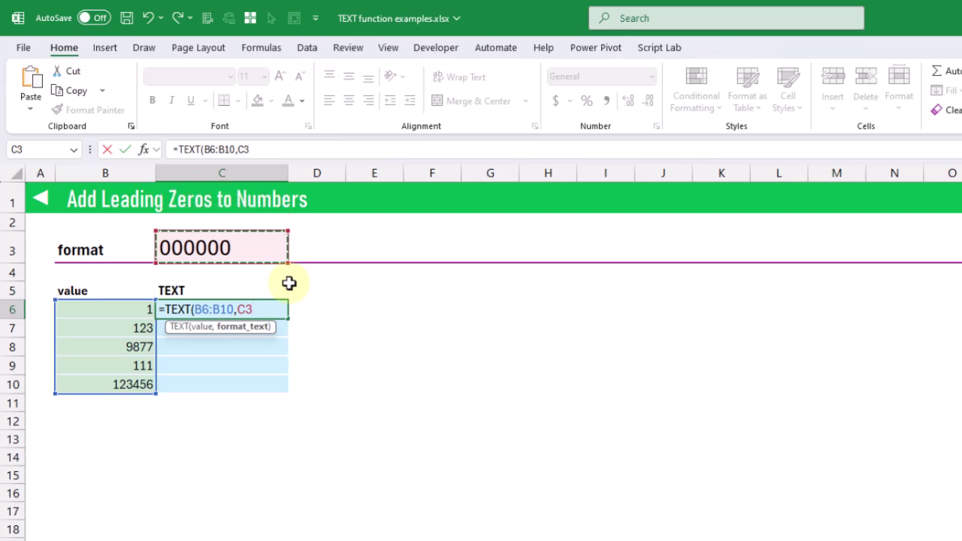
key("Return")
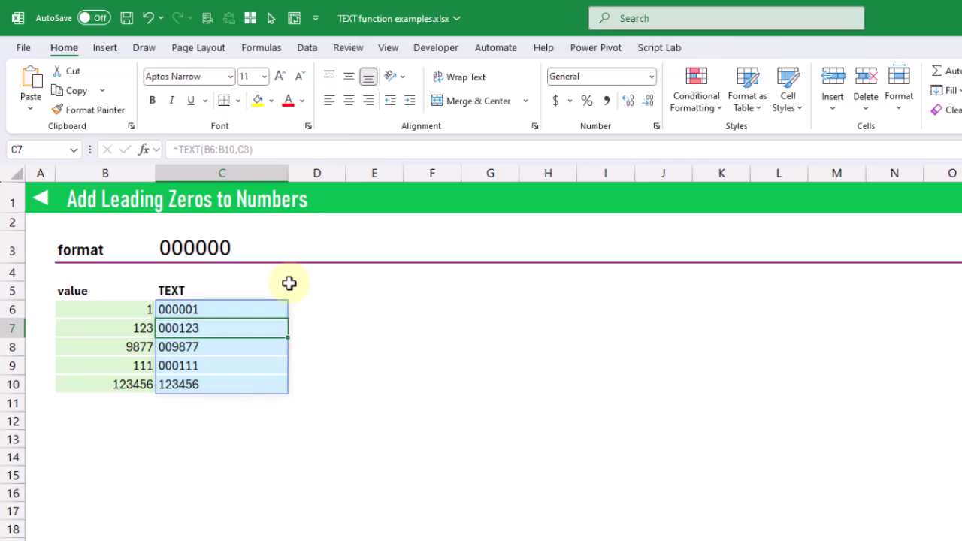
key("Up")
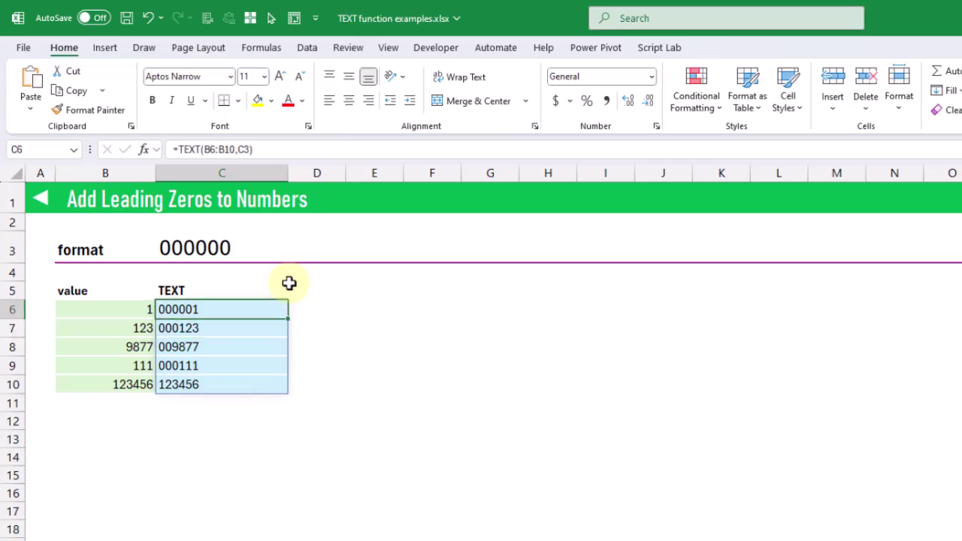
Compare the values in B6 and B7 with their zero-padded results and check the format code in C3
left_click(121, 309)
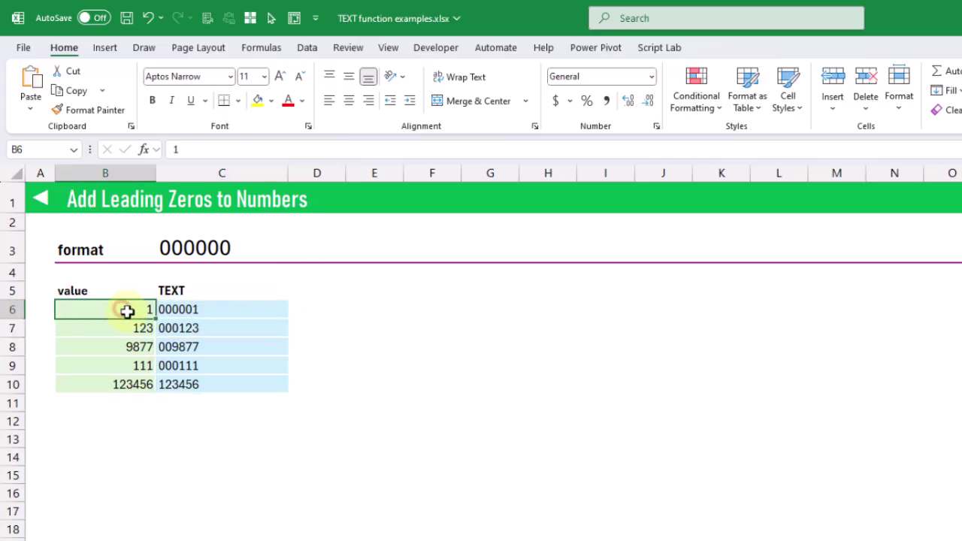
left_click(218, 308)
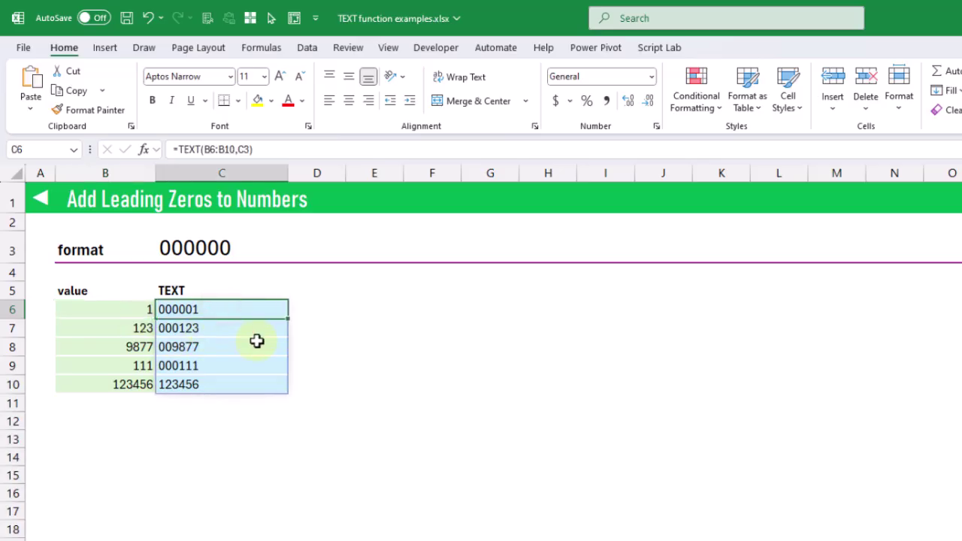
left_click(202, 248)
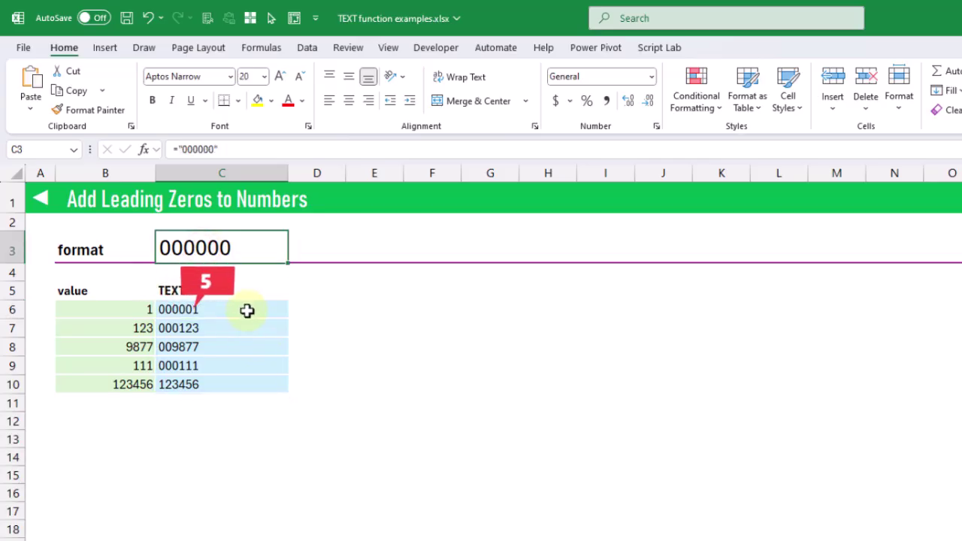
left_click(129, 327)
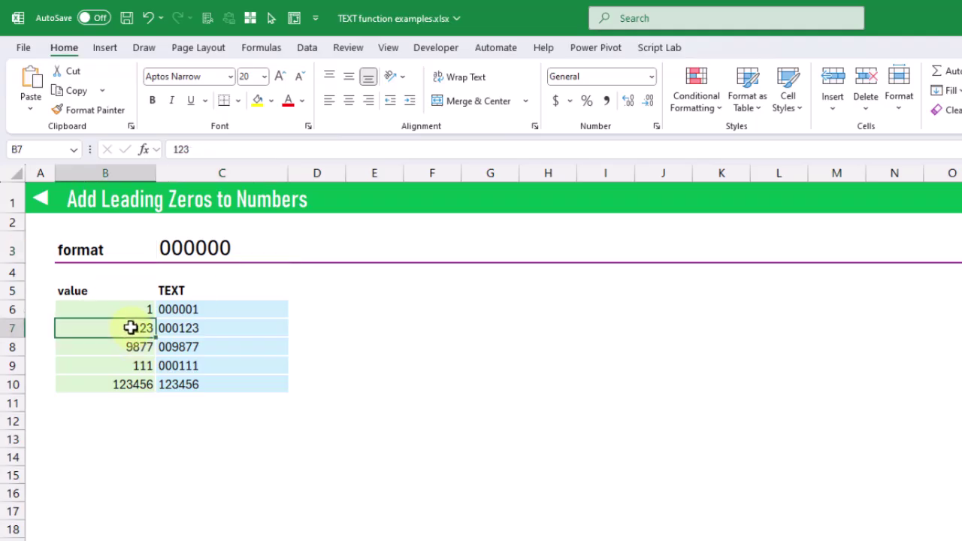
left_click(196, 326)
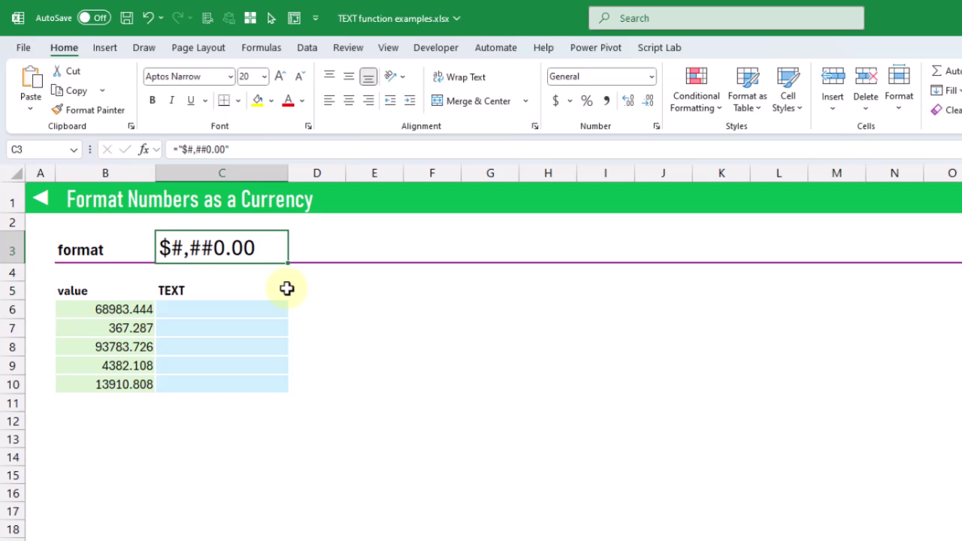
Enter =TEXT(B6:B10,C3) in C6 of the currency sheet to format all the values as $#,##0.00
left_click(193, 309)
type("=TEXT(")
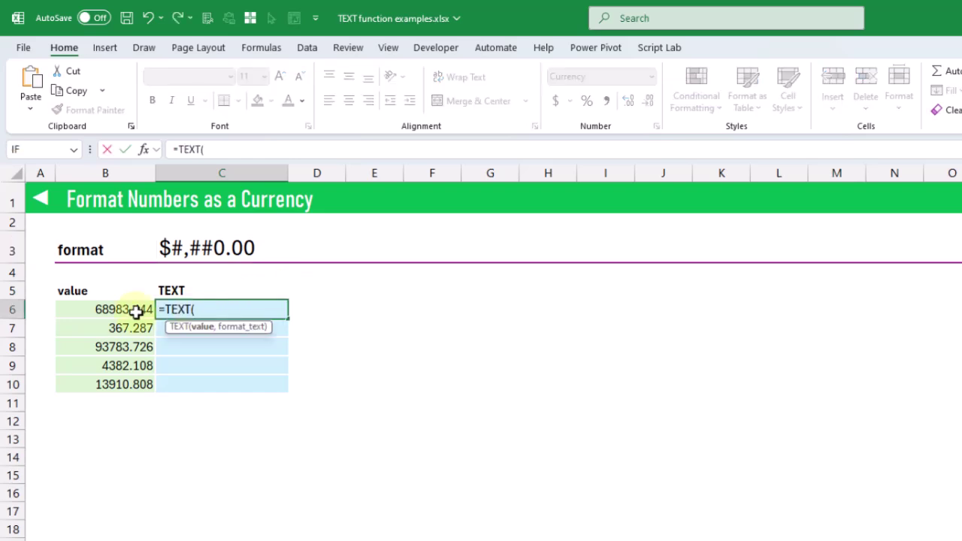
left_click_drag(123, 310, 120, 386)
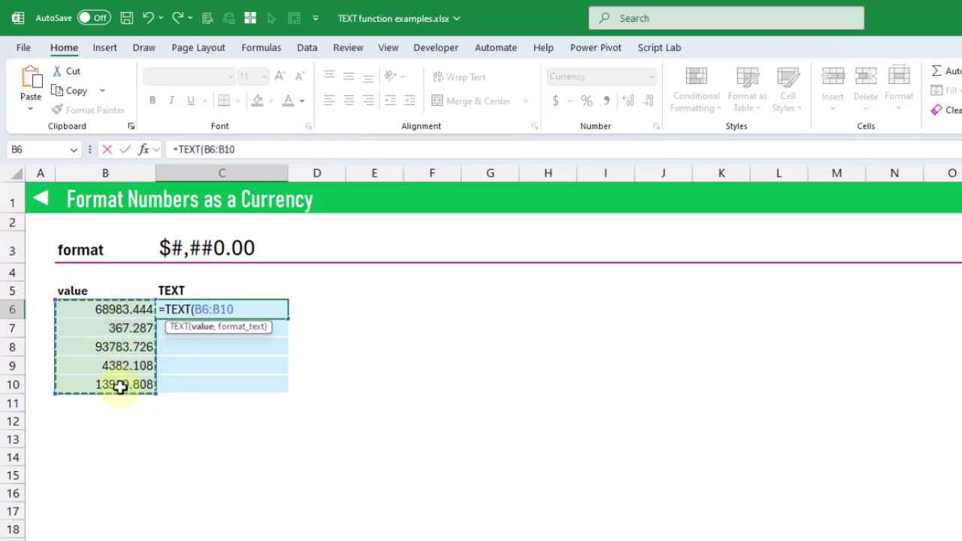
type(",")
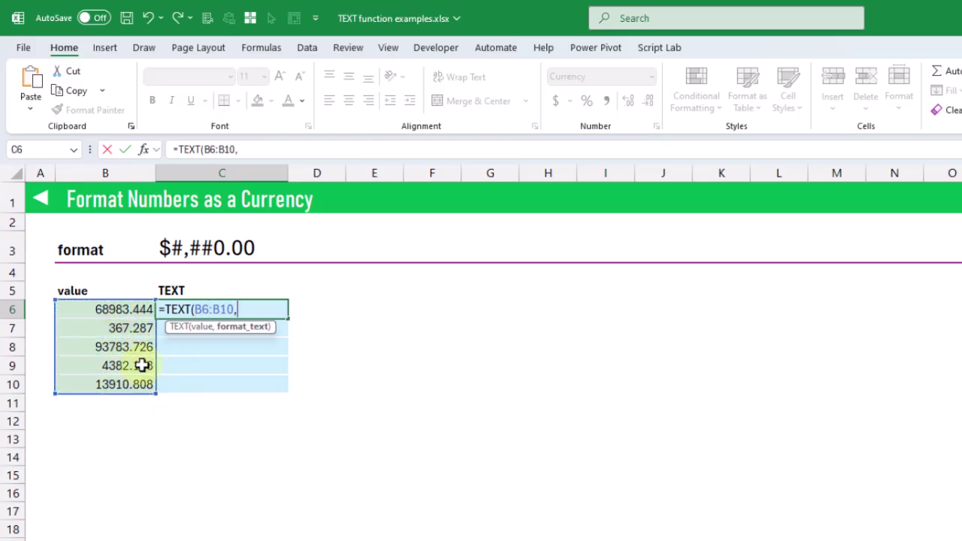
left_click(195, 248)
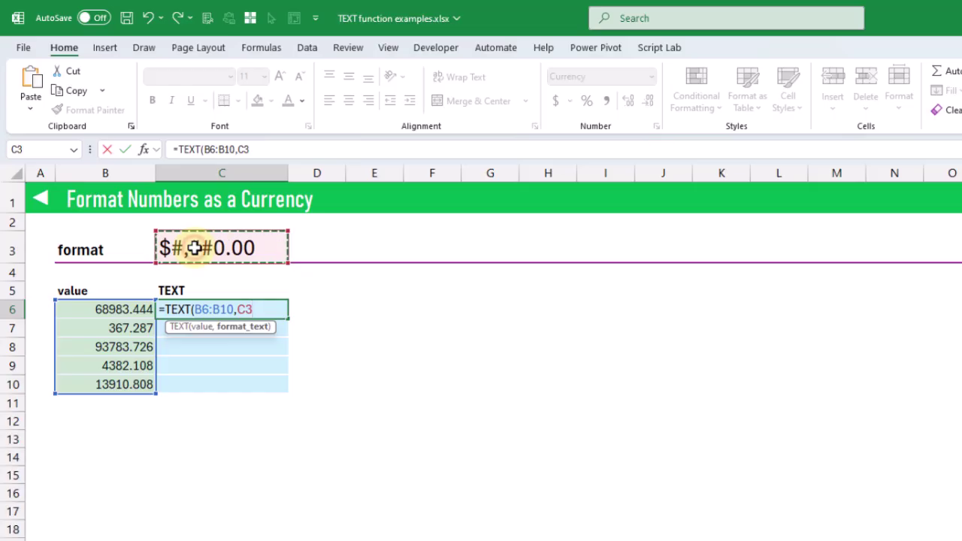
type(")")
key("Return")
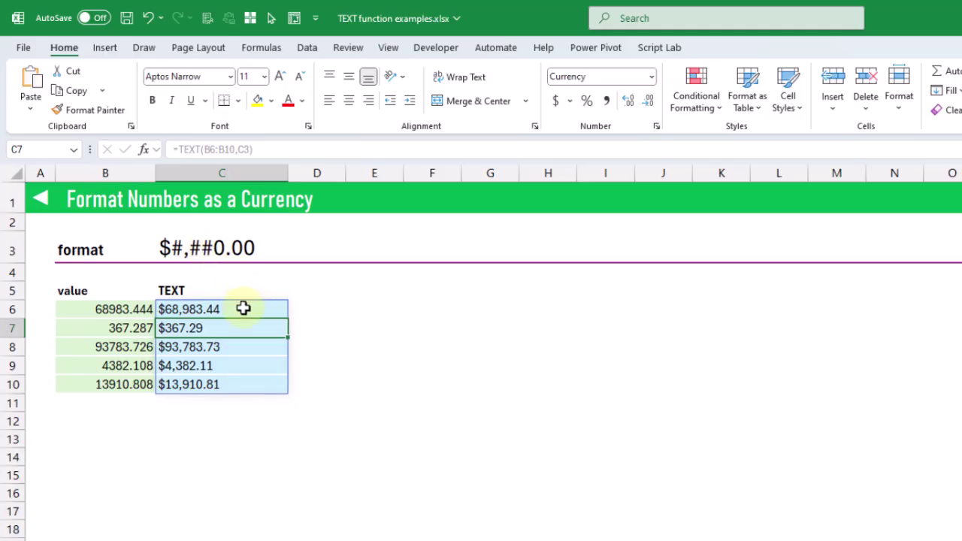
key("Up")
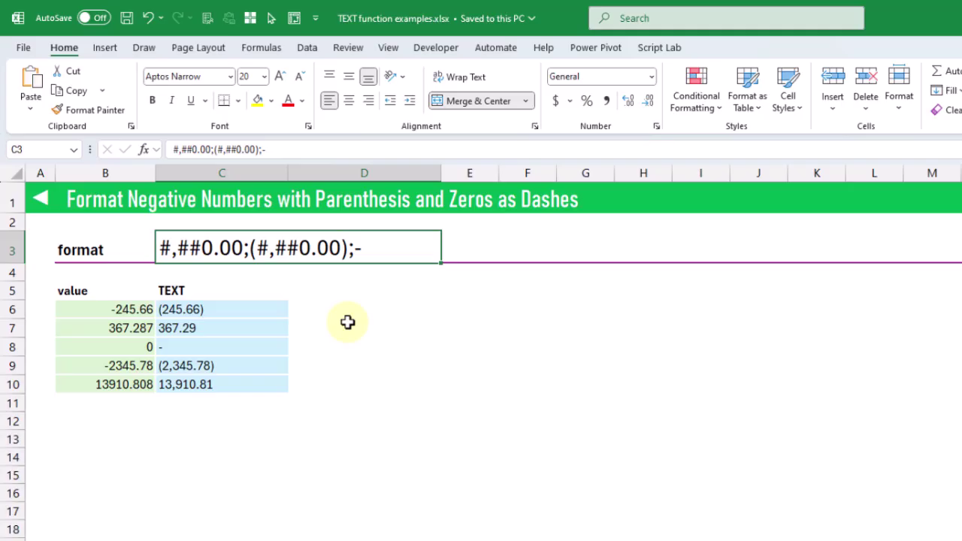
Compare the negative value in B6 and the zero in B8 with their formatted results in column C
left_click(135, 308)
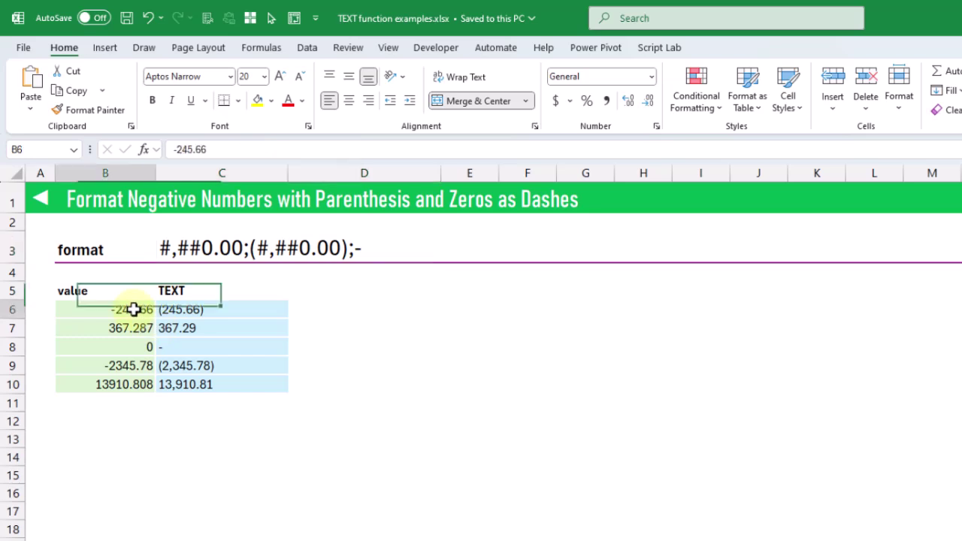
left_click(221, 311)
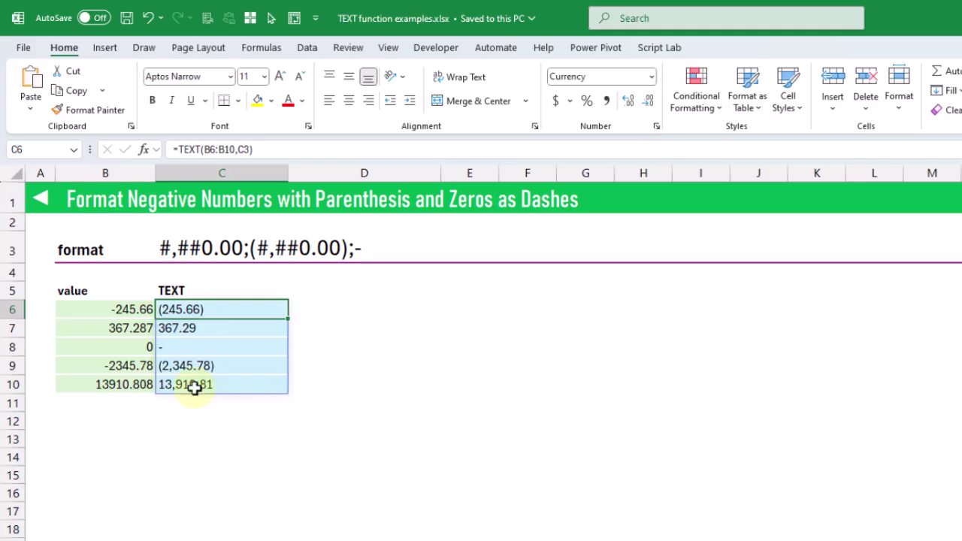
left_click(126, 346)
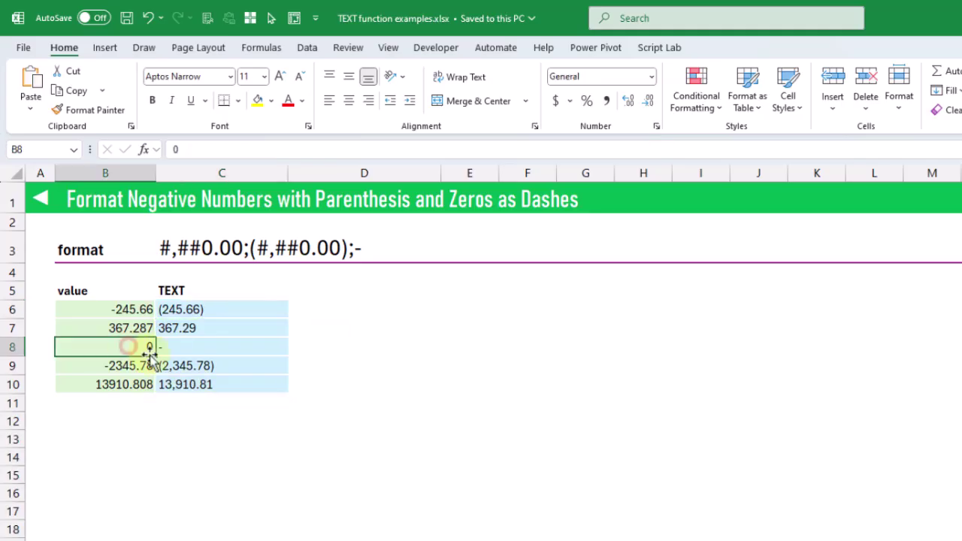
left_click(215, 352)
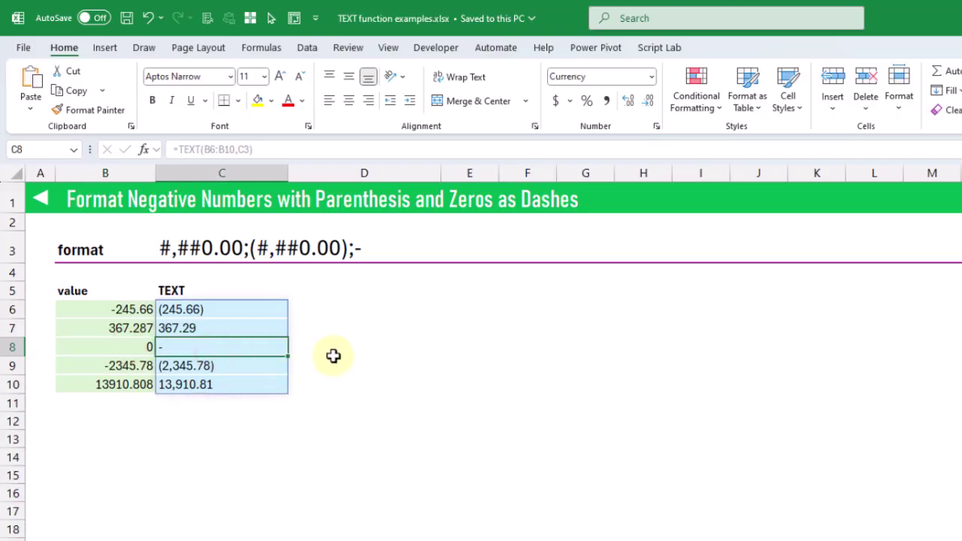
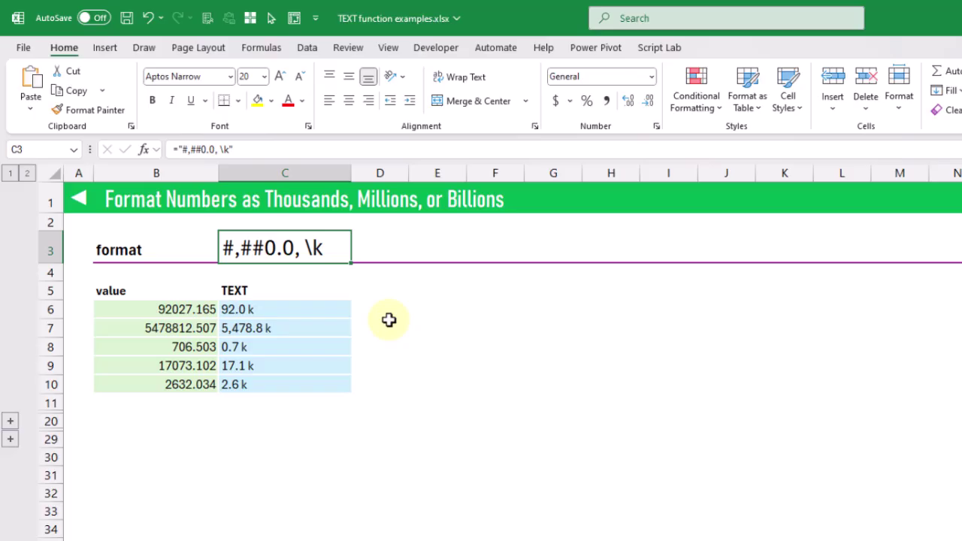
Compare the value in B6 with its thousands-formatted TEXT result in C6
left_click(197, 313)
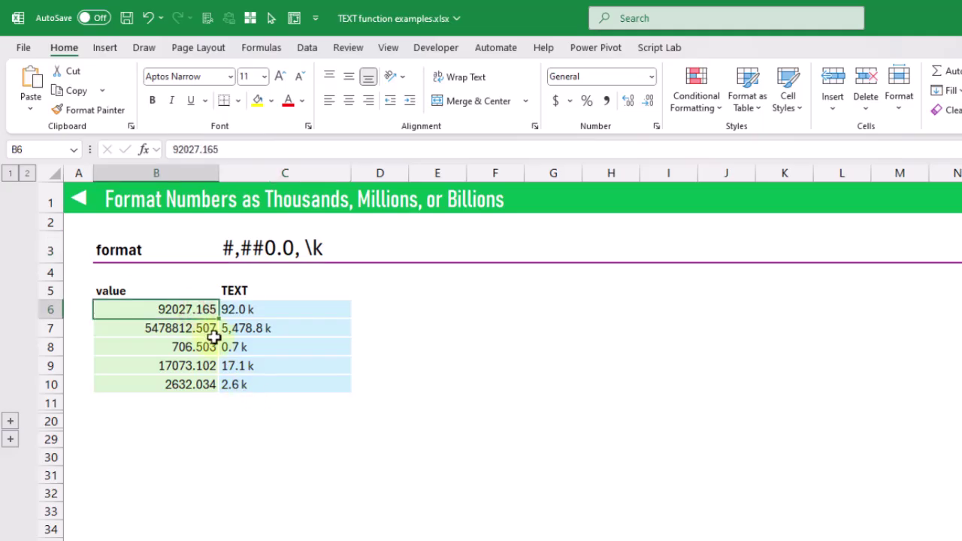
left_click(275, 311)
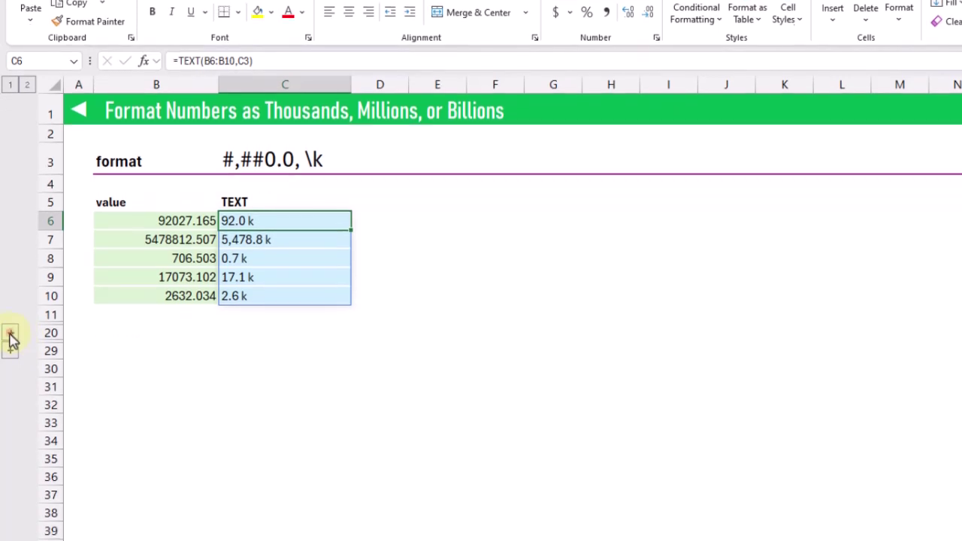
Expand the collapsed millions example and check its format code in C12, the value in B15 and the TEXT formula in C15
left_click(10, 338)
left_click(299, 334)
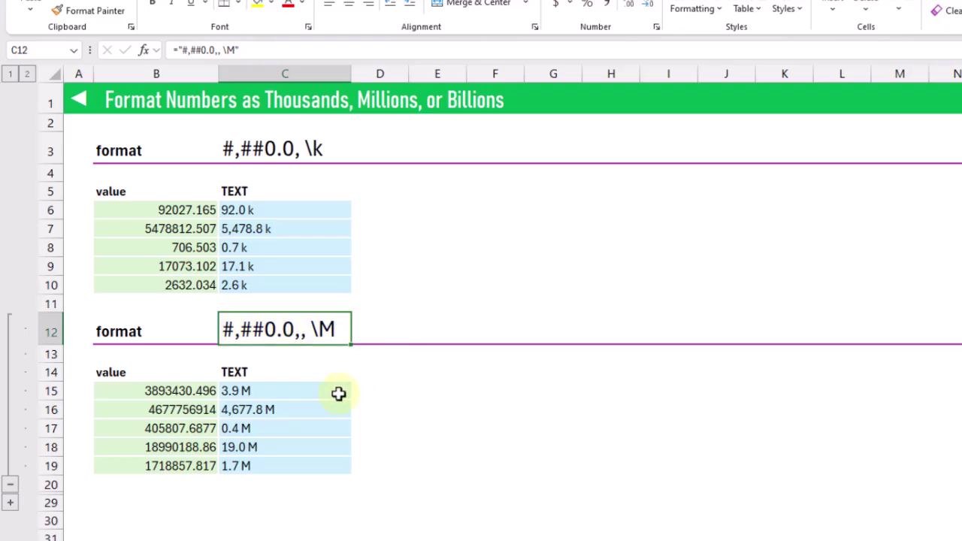
left_click(189, 389)
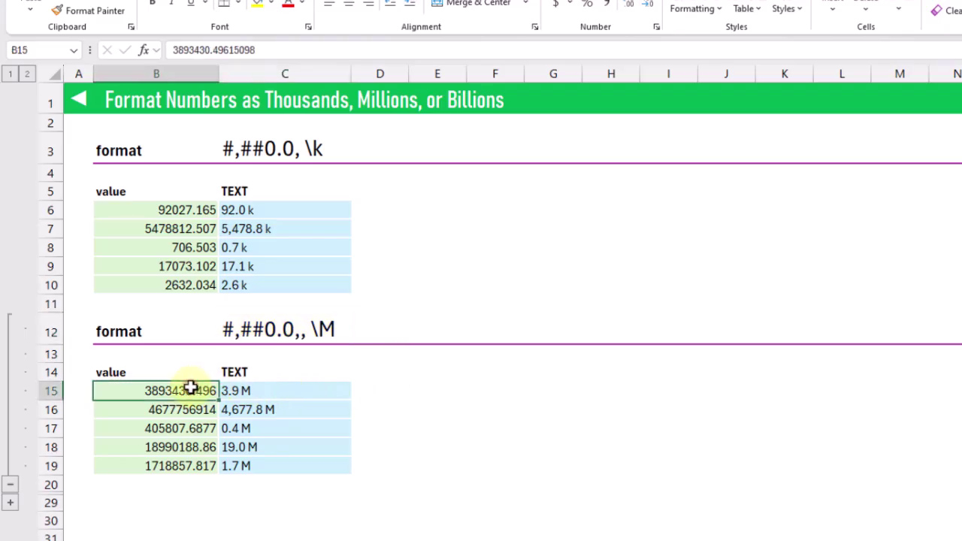
left_click(275, 391)
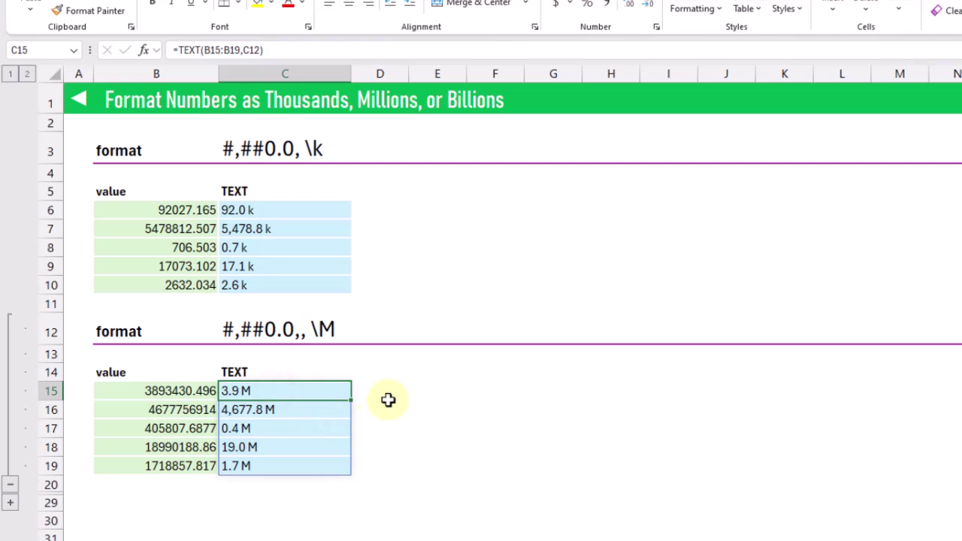
Expand the collapsed billions example and check its format code in C21, the value in B24 and the TEXT formula in C24
left_click(12, 502)
scroll(81, 477, "down", 1)
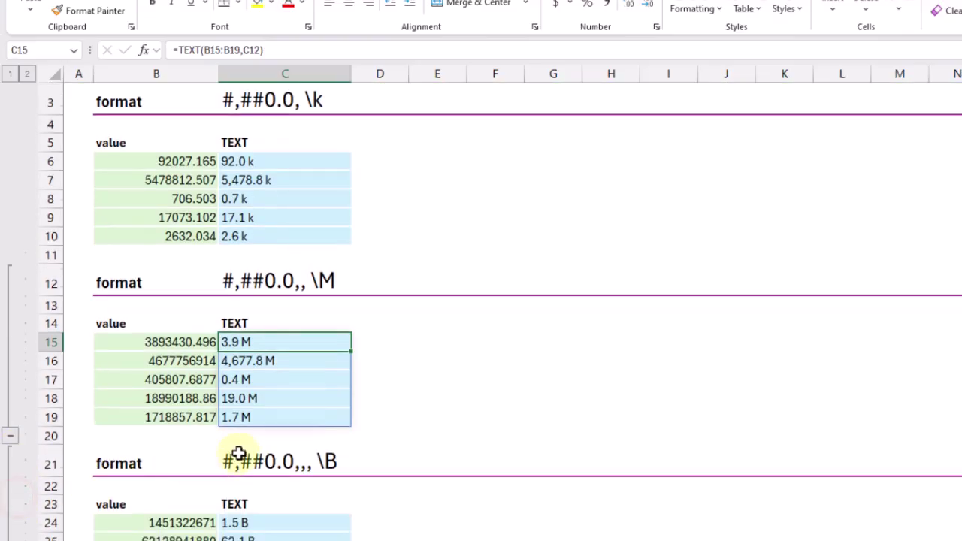
scroll(241, 443, "down", 3)
left_click(277, 248)
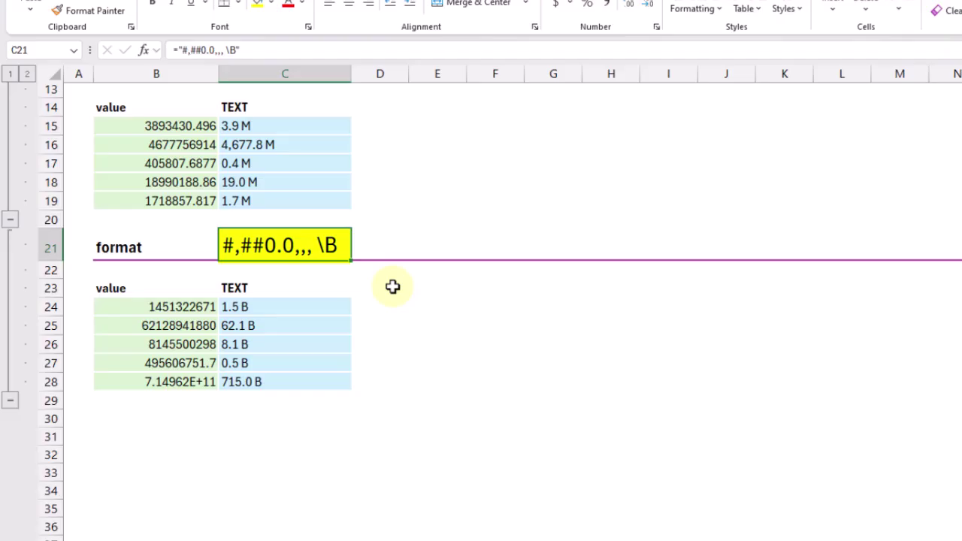
left_click(196, 308)
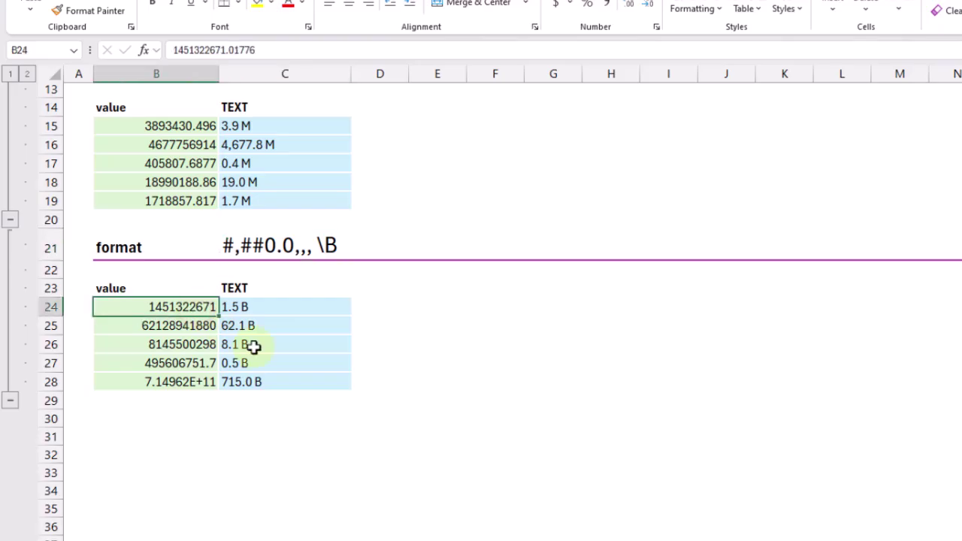
left_click(277, 307)
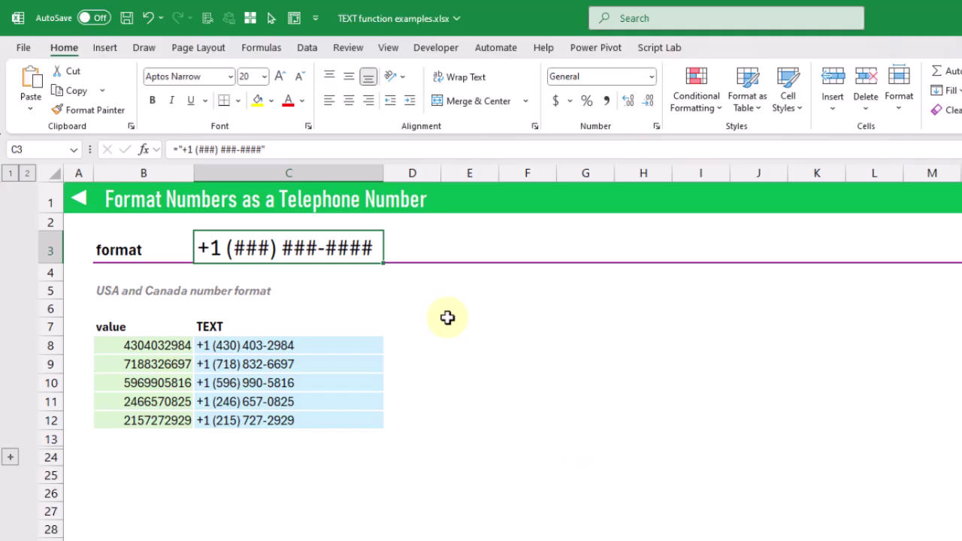
Examine the USA and Canada telephone format in C3, the source values in B8:B12 and the TEXT formula in C8
left_click(345, 253)
left_click_drag(155, 345, 161, 421)
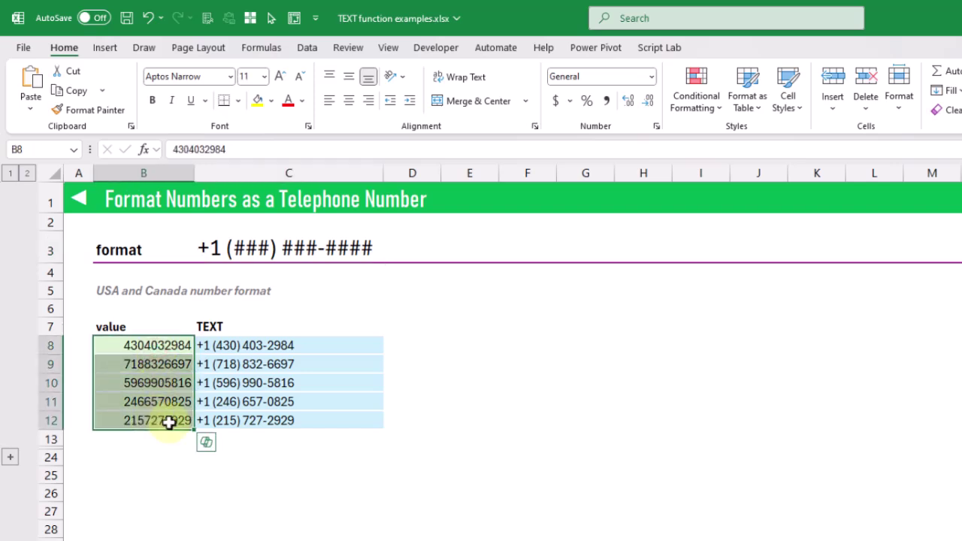
left_click(290, 345)
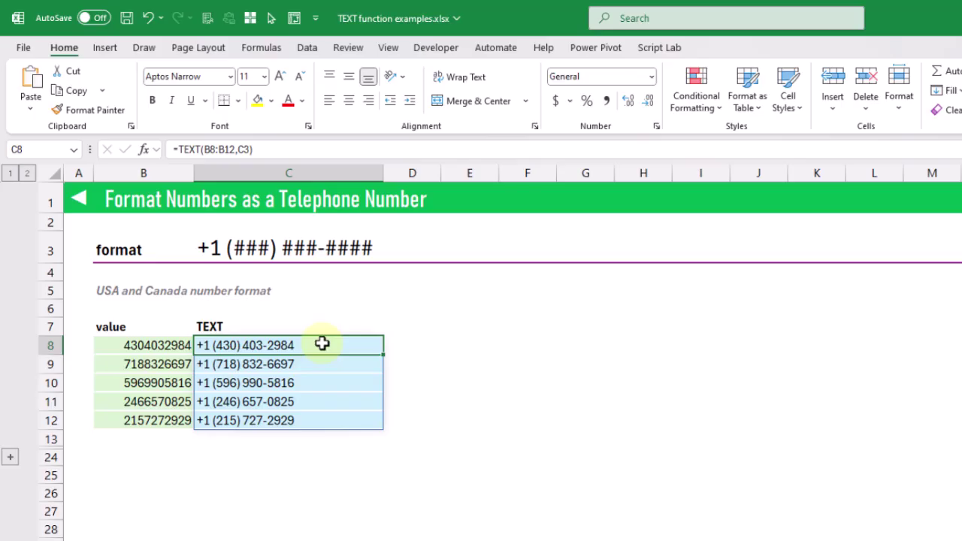
Expand the Irish telephone number example and examine its format code in C14, the values in B19:B23 and the result in C19
left_click(9, 458)
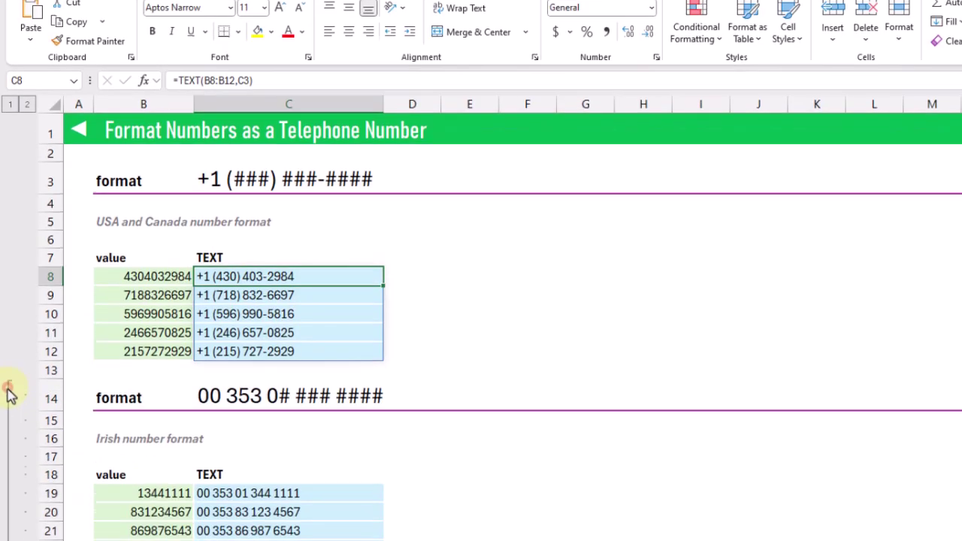
left_click(250, 406)
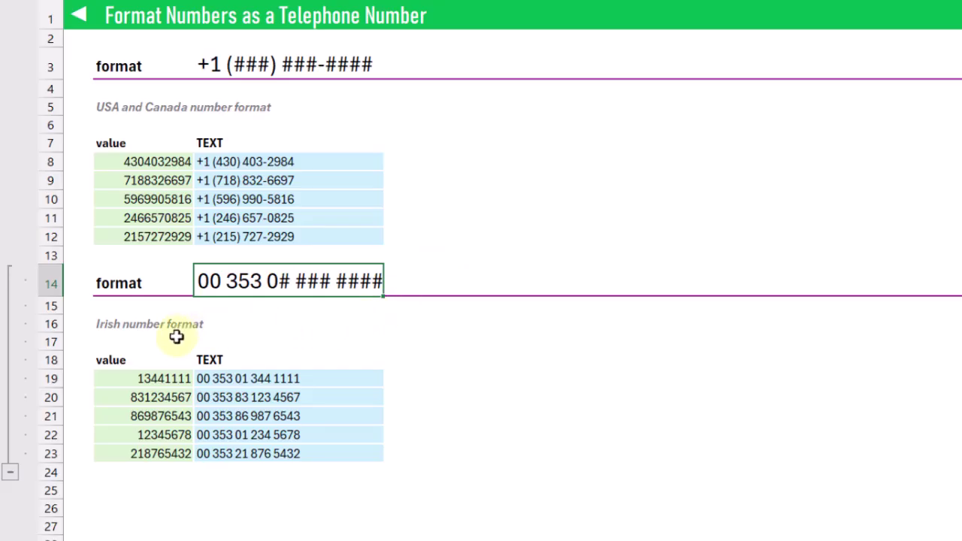
left_click_drag(139, 379, 152, 453)
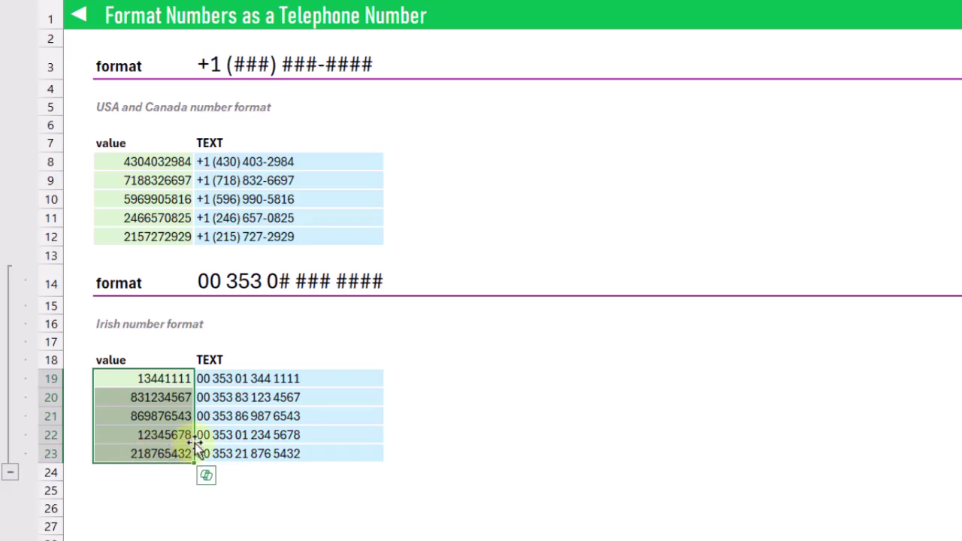
left_click(251, 377)
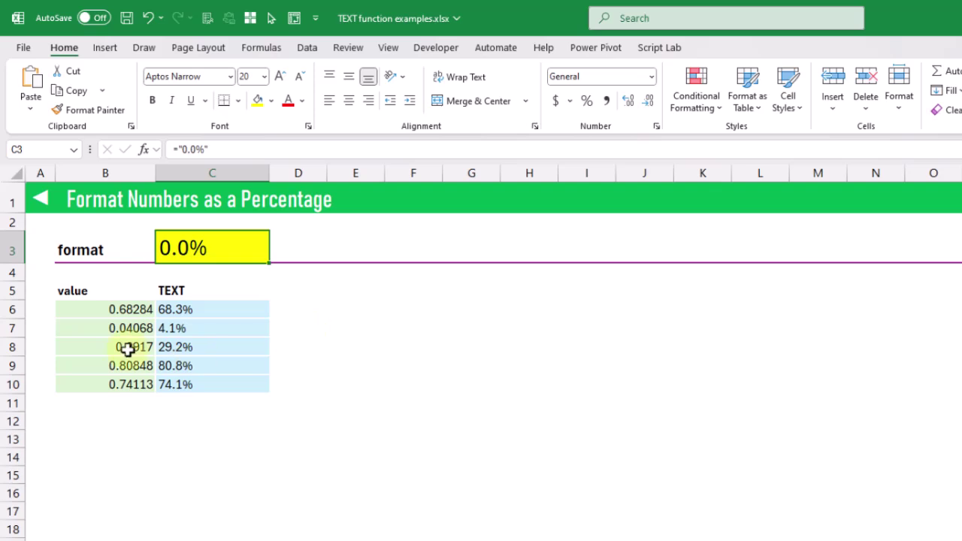
Review the decimal values in B6:B10 of the percentage sheet and compare B6 with its TEXT result in C6
left_click_drag(116, 309, 132, 384)
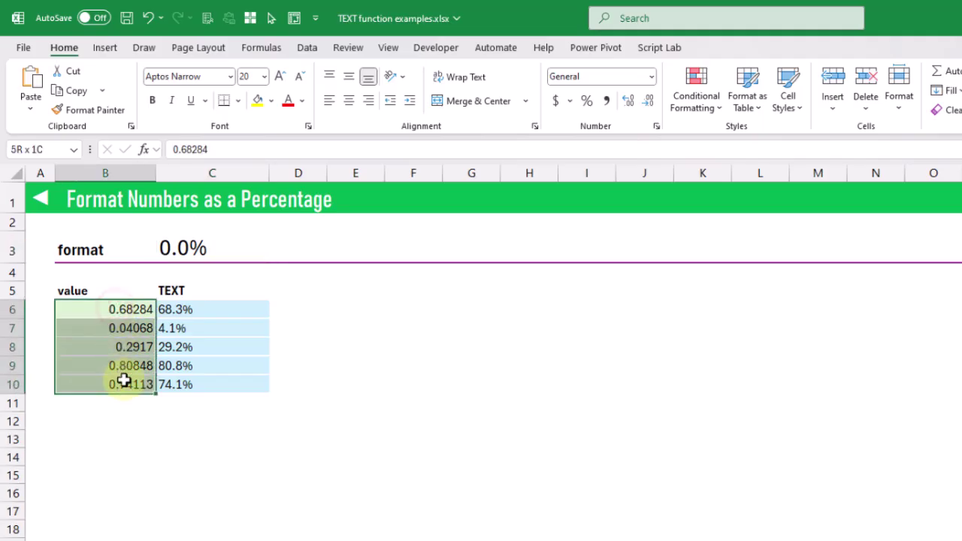
left_click(195, 308)
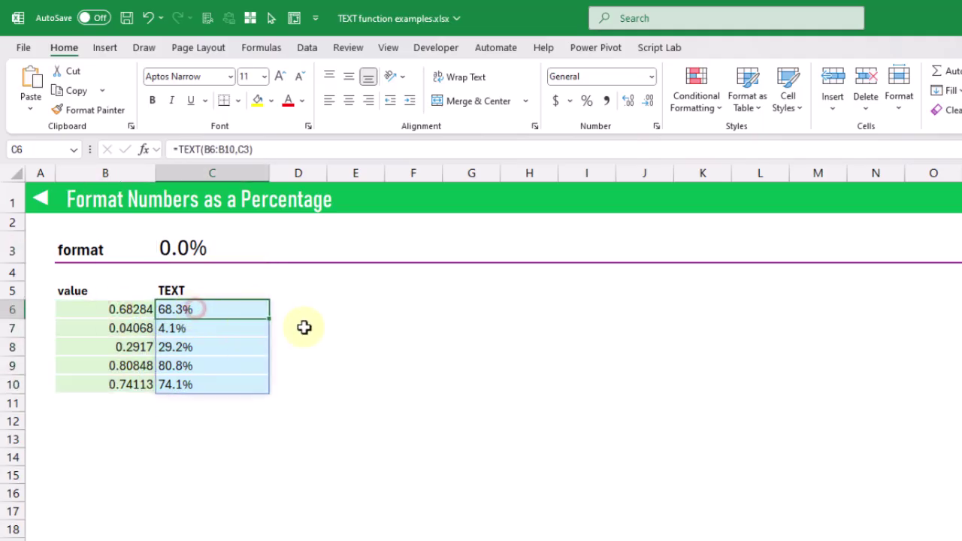
left_click(128, 307)
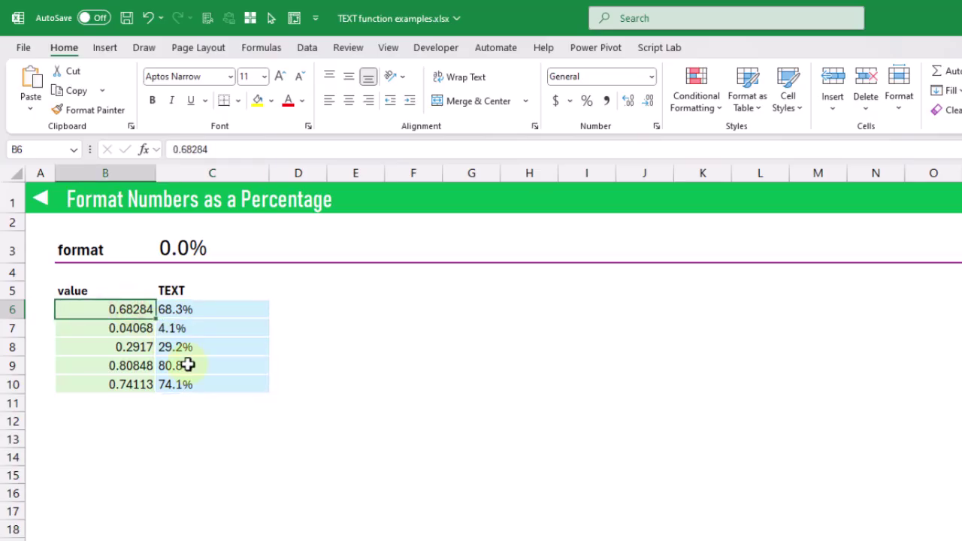
left_click(212, 306)
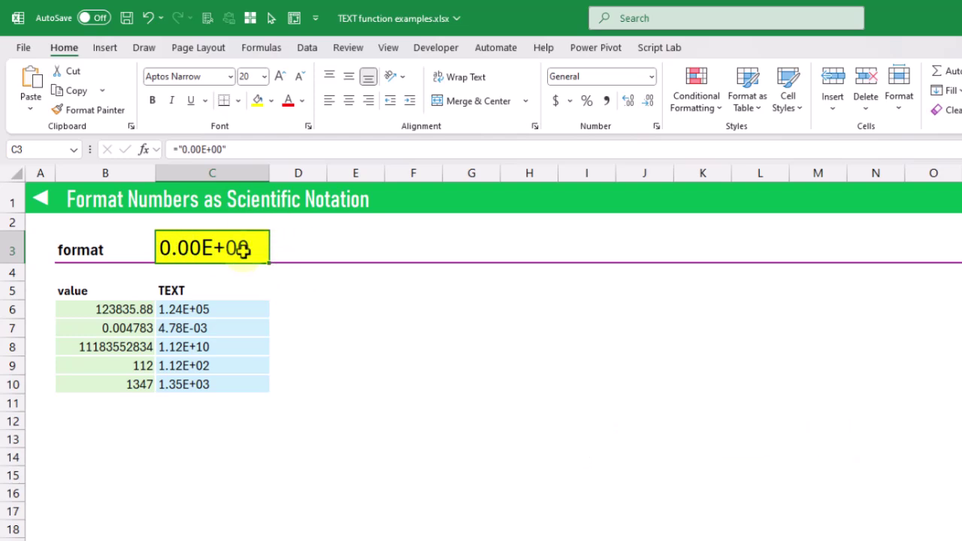
Check the TEXT formula in C6 of the scientific notation sheet and compare its result with the value in B6
left_click(199, 308)
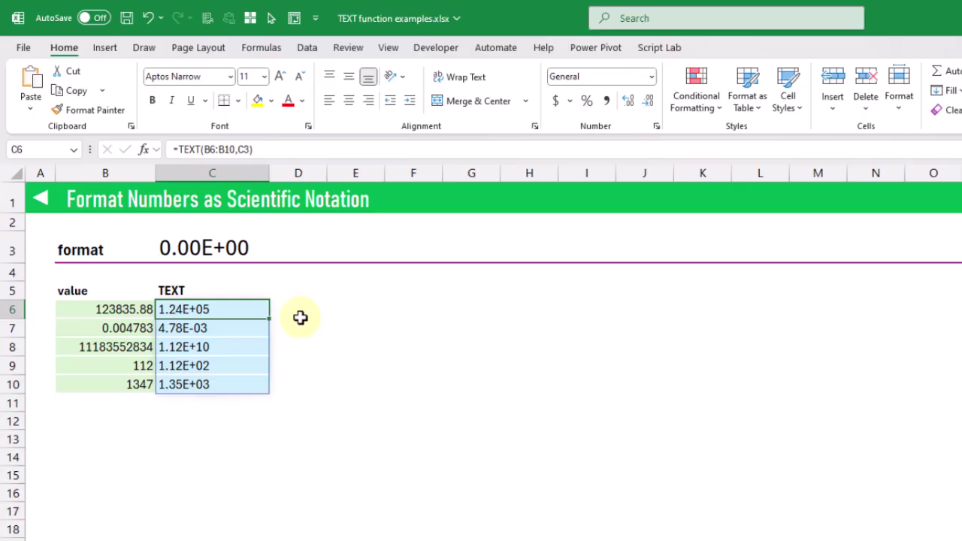
left_click(119, 309)
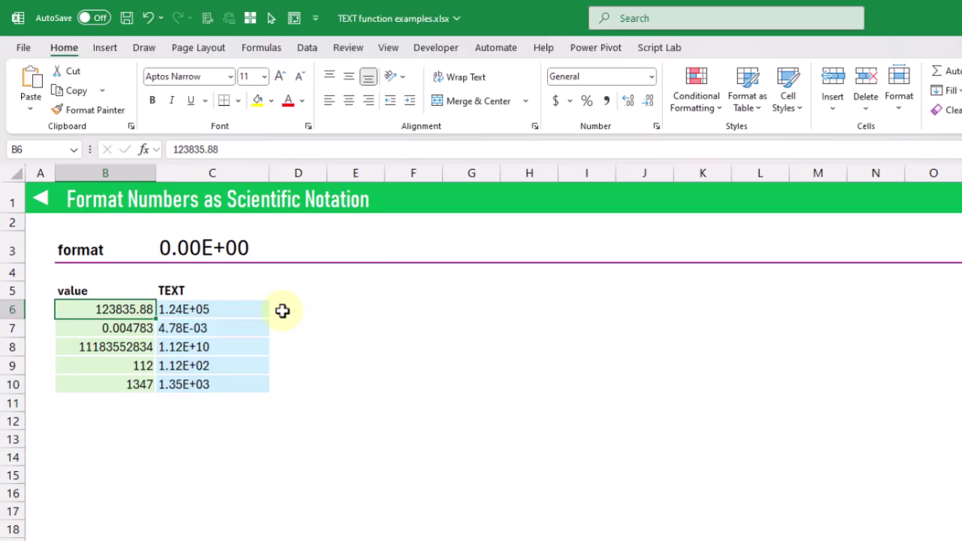
left_click(237, 313)
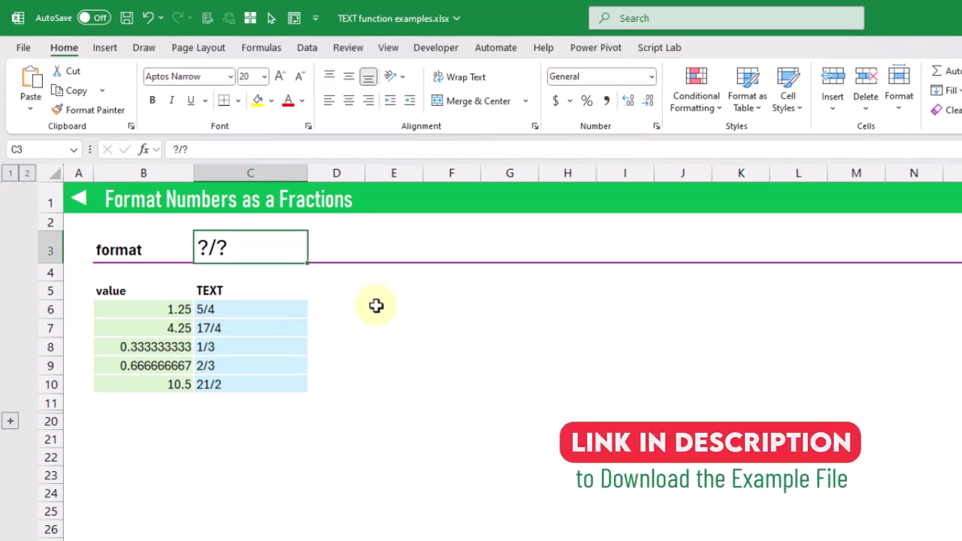
Check the ?/? fraction format in C3 and compare the values in B6 and B8 with their TEXT results in column C
left_click(278, 248)
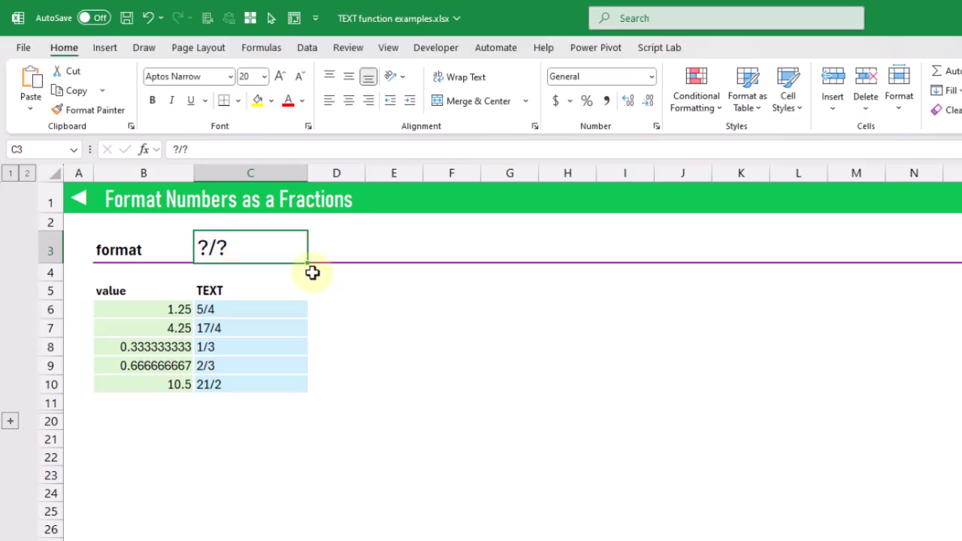
left_click(164, 309)
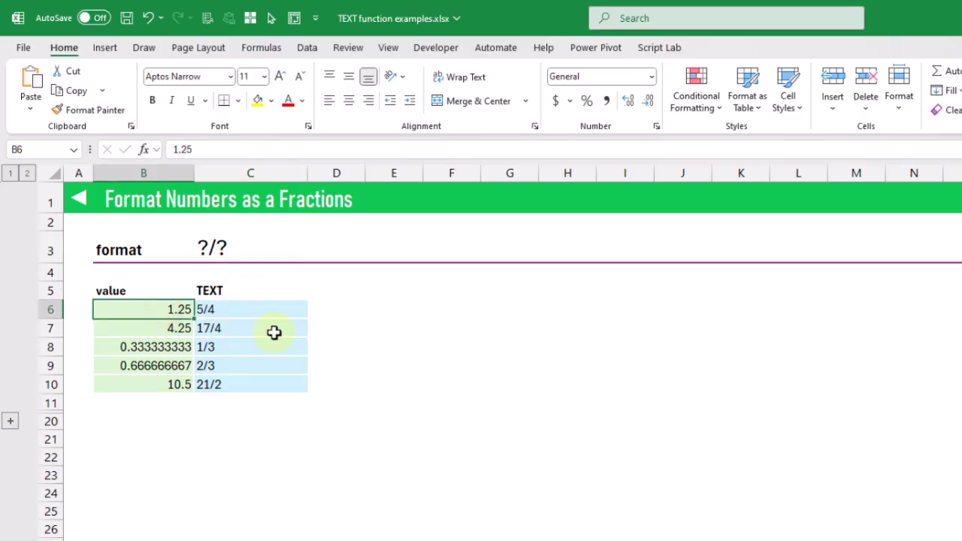
left_click(263, 310)
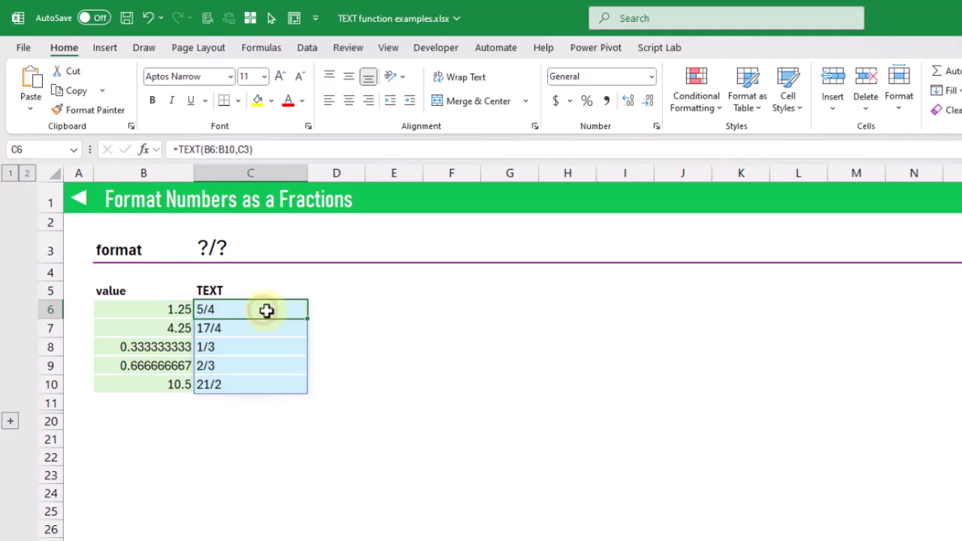
left_click(174, 309)
left_click(251, 312)
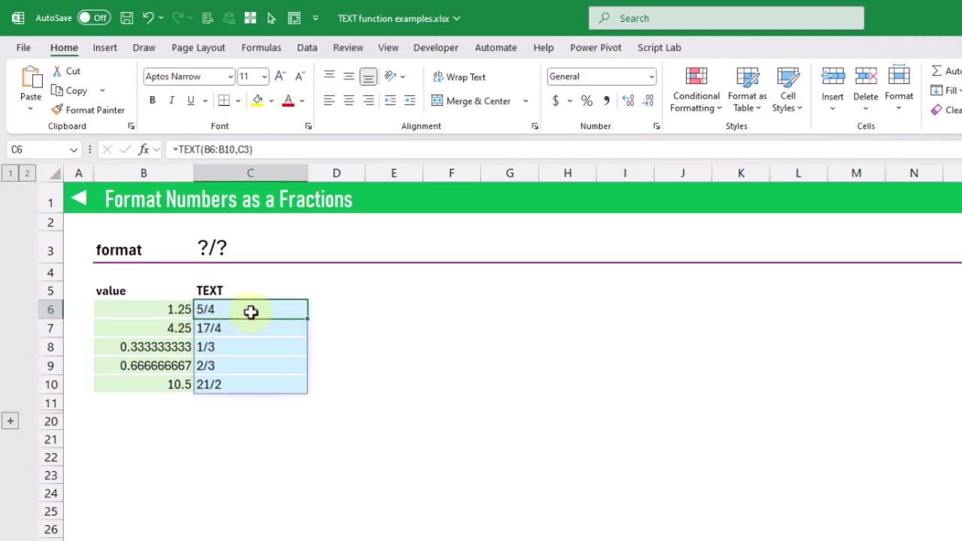
left_click(169, 342)
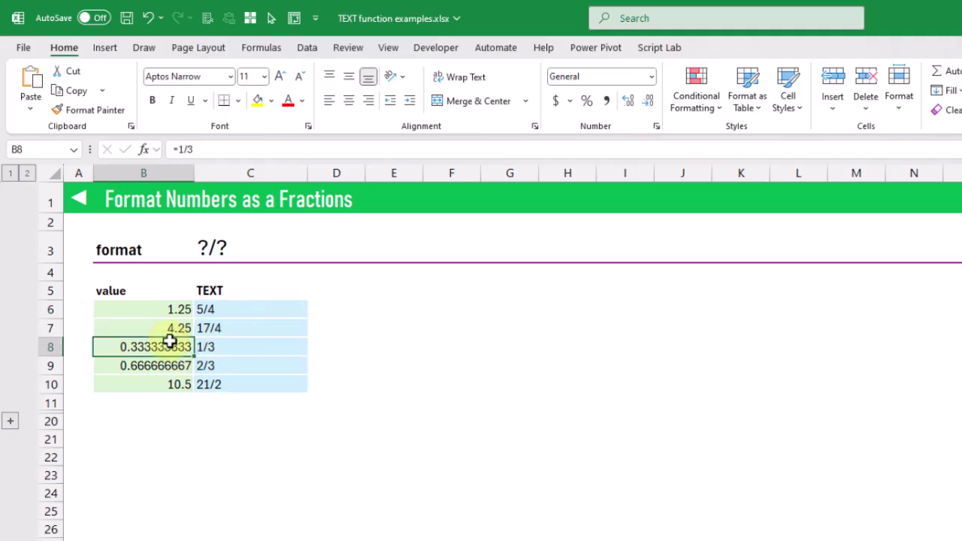
left_click(228, 348)
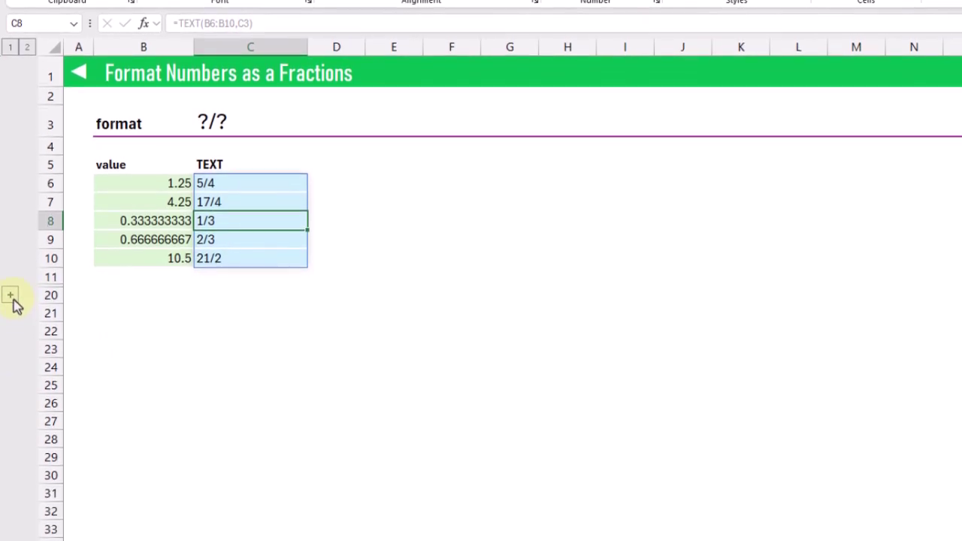
Expand the # & ?/? mixed fraction example and compare the values in B15 and B16 with their TEXT results
left_click(11, 298)
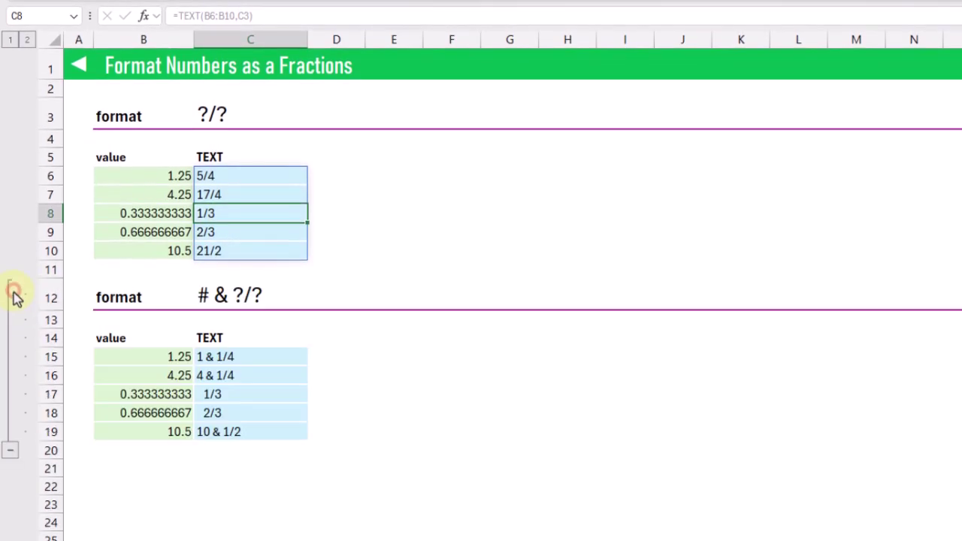
left_click(226, 297)
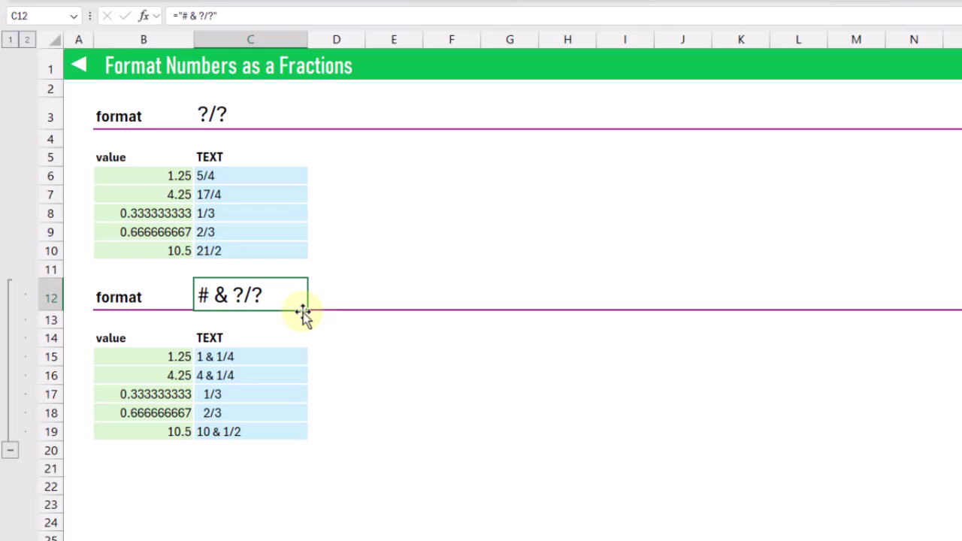
left_click(183, 355)
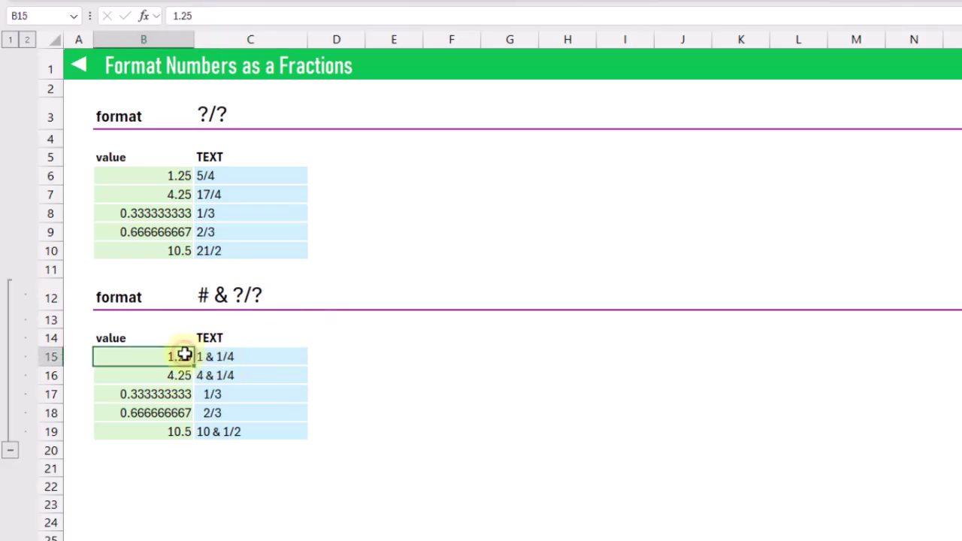
left_click(236, 359)
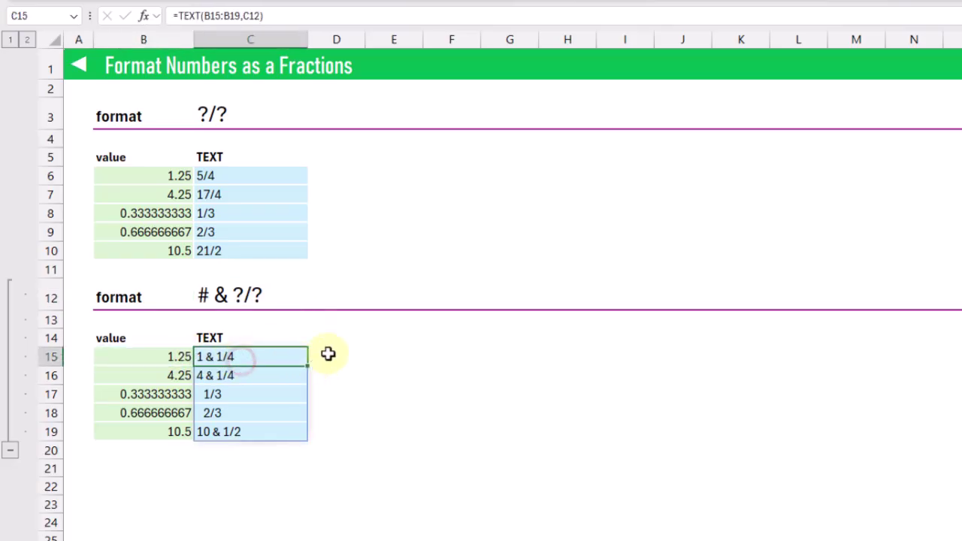
left_click(167, 375)
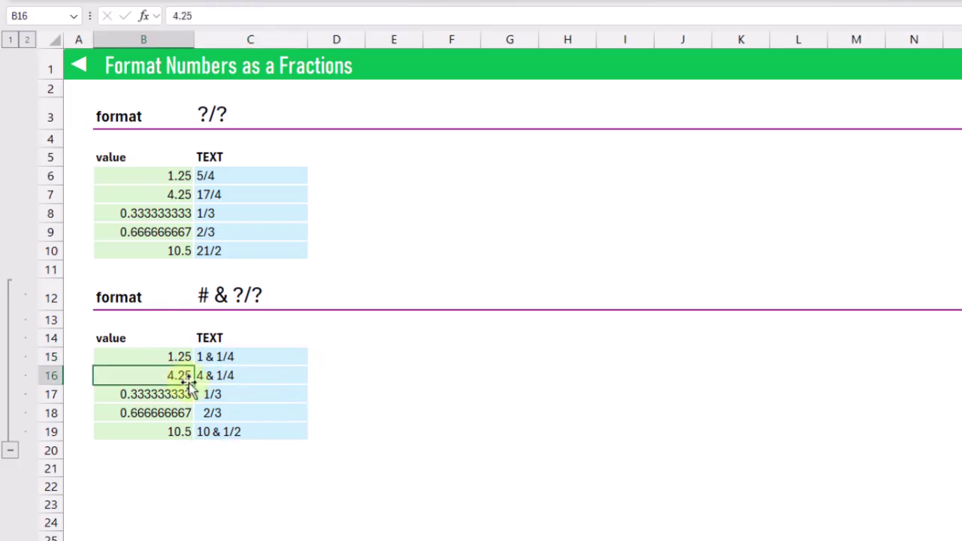
left_click(230, 378)
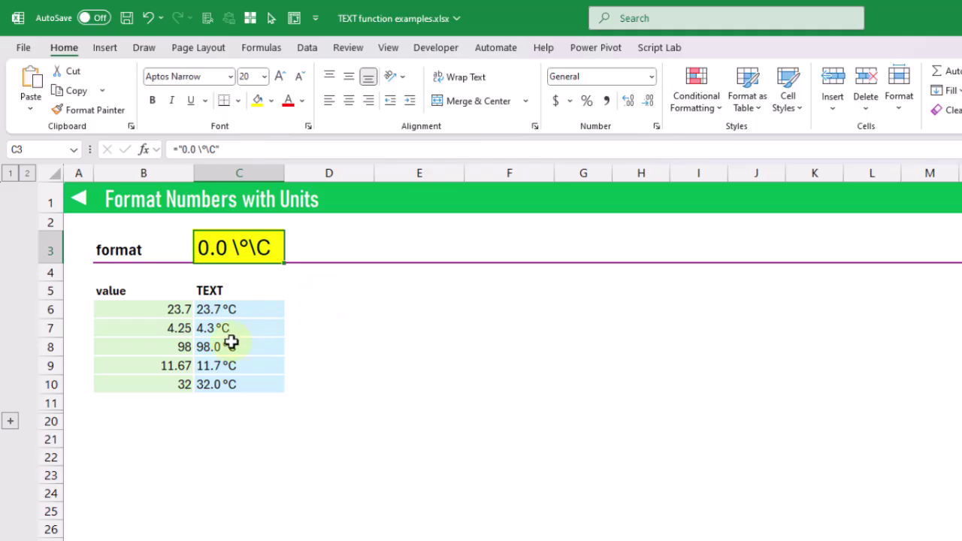
Compare the value in B6 of the units sheet with its TEXT formula in C6, which uses the 0.0 \°\C format
left_click(172, 308)
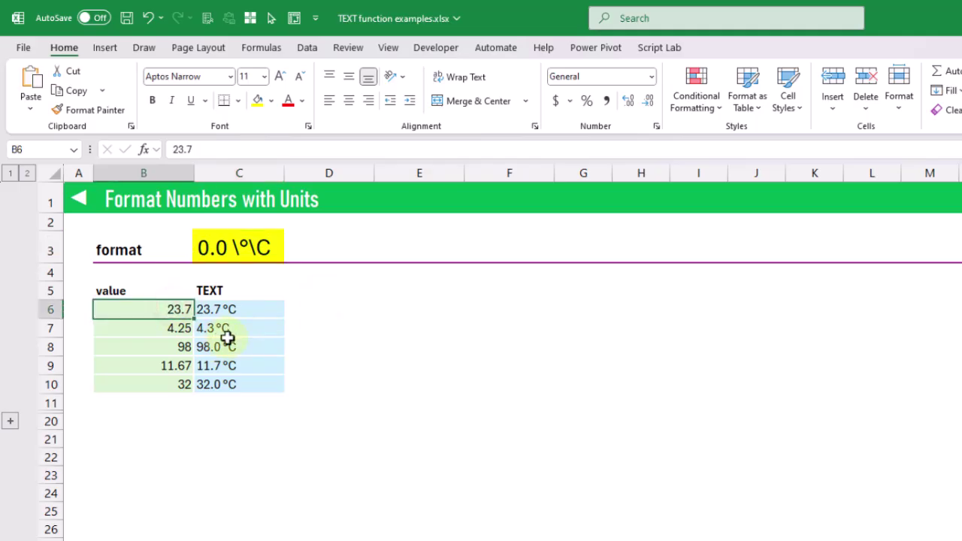
left_click(245, 309)
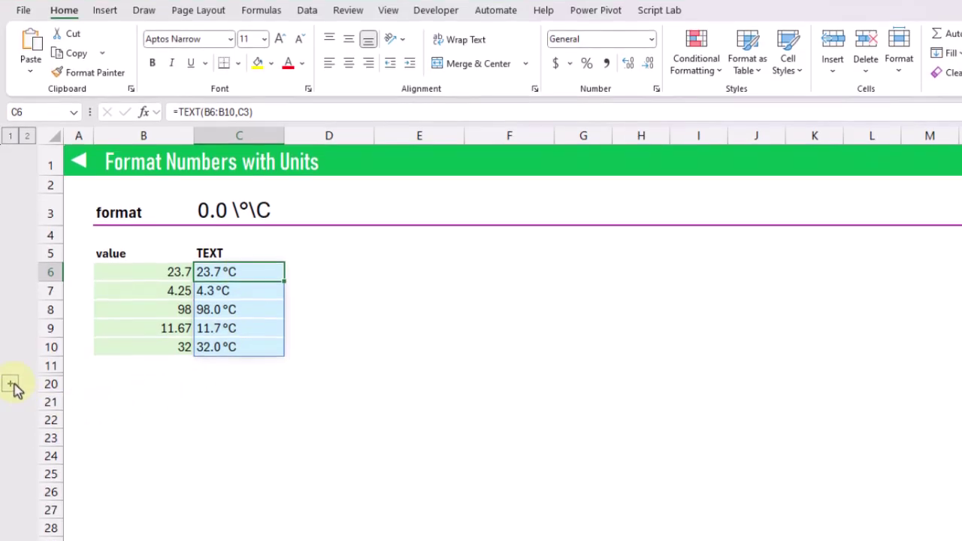
Expand the second units example and check the 0.0 \K\g and 0.0 \c\m formats against their TEXT formulas in C15 and D15
left_click(10, 421)
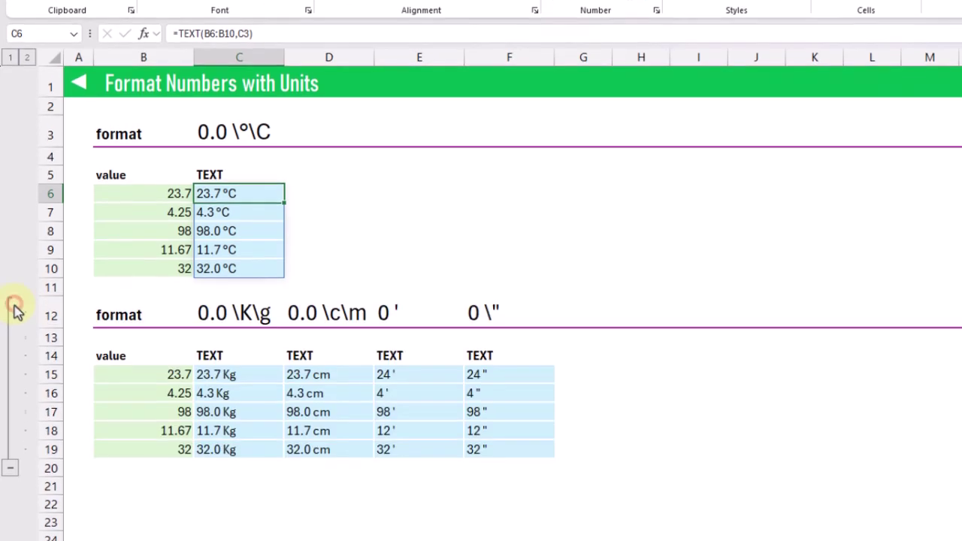
left_click(253, 317)
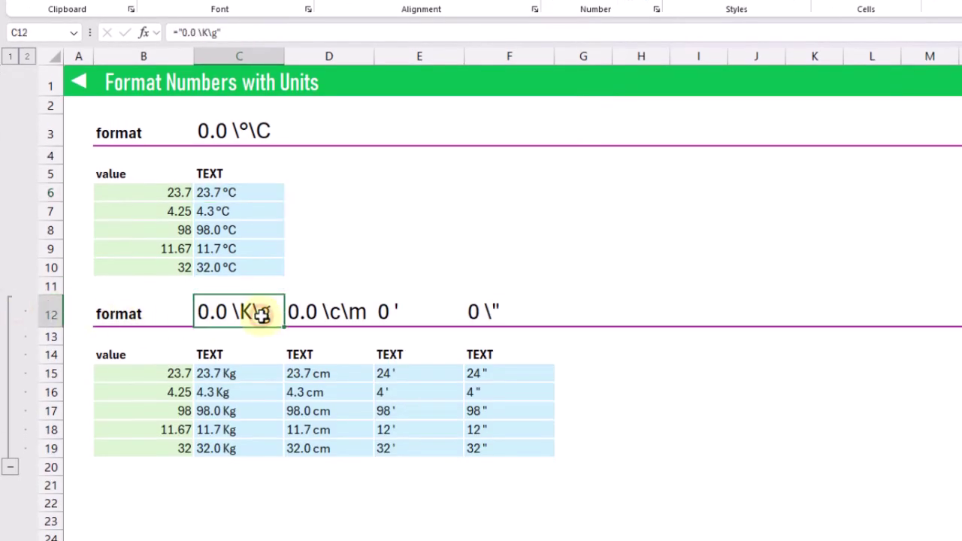
left_click(248, 374)
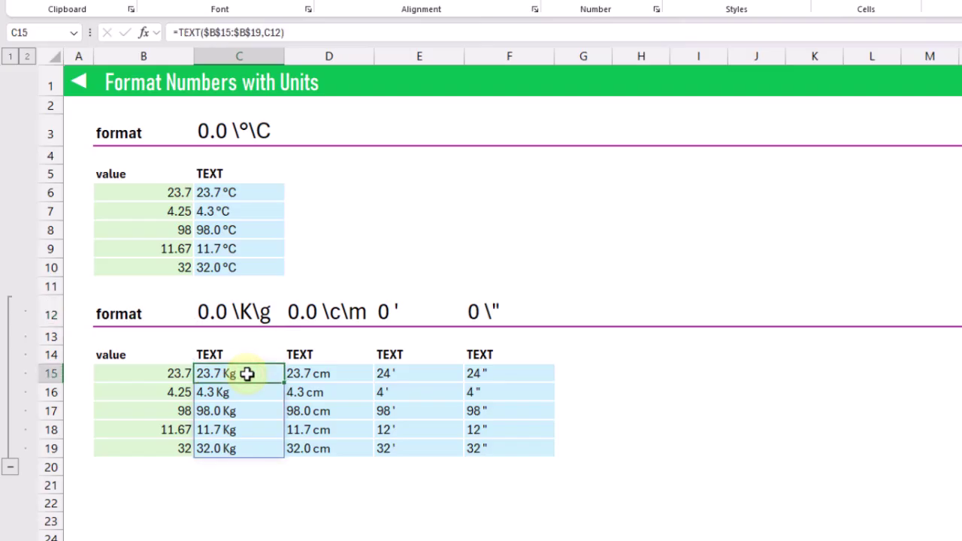
left_click(335, 314)
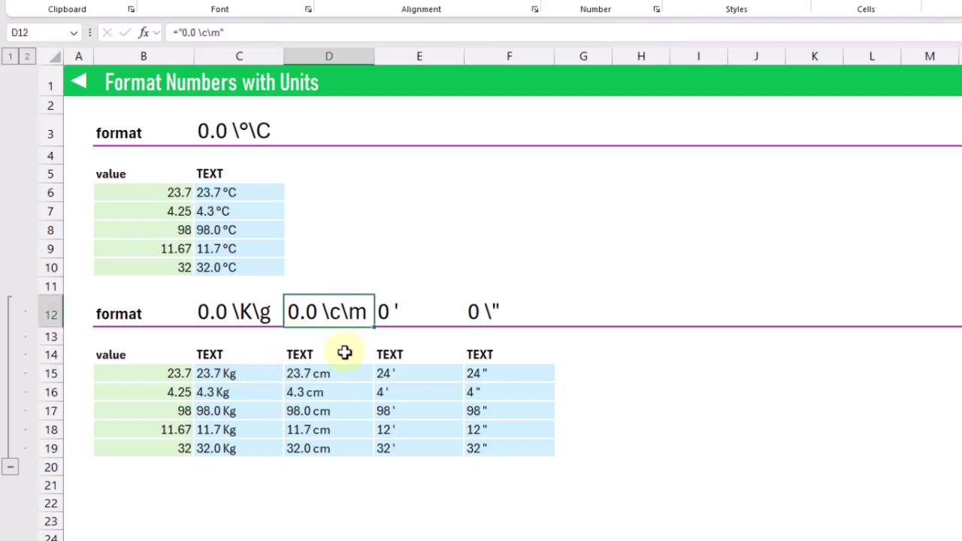
left_click(331, 374)
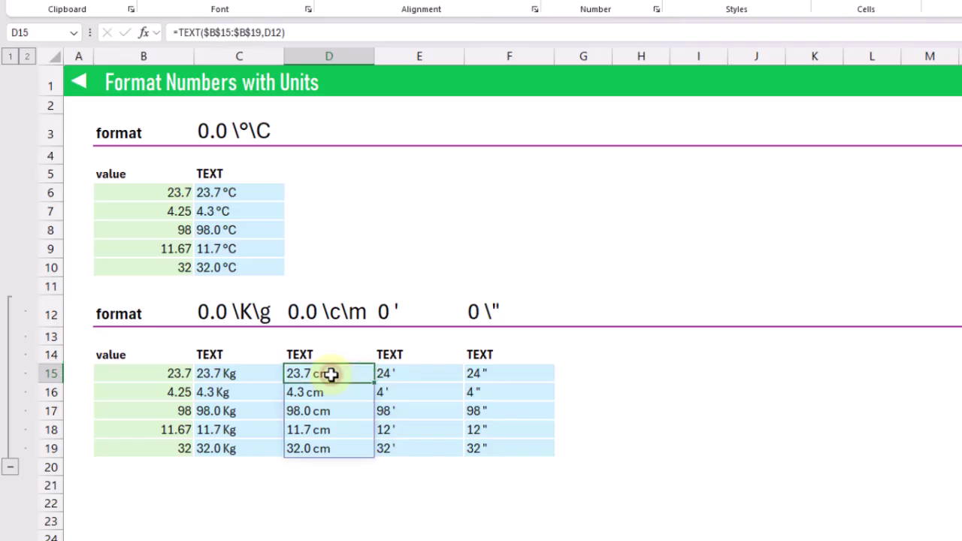
Check the feet format in E12 and the inches format in F12 against their TEXT formulas in row 15
left_click(423, 312)
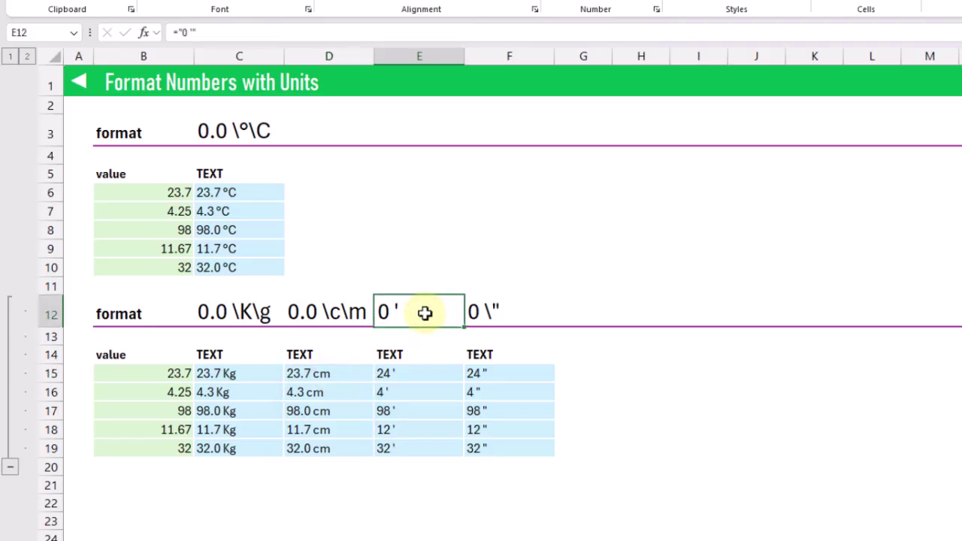
left_click(412, 371)
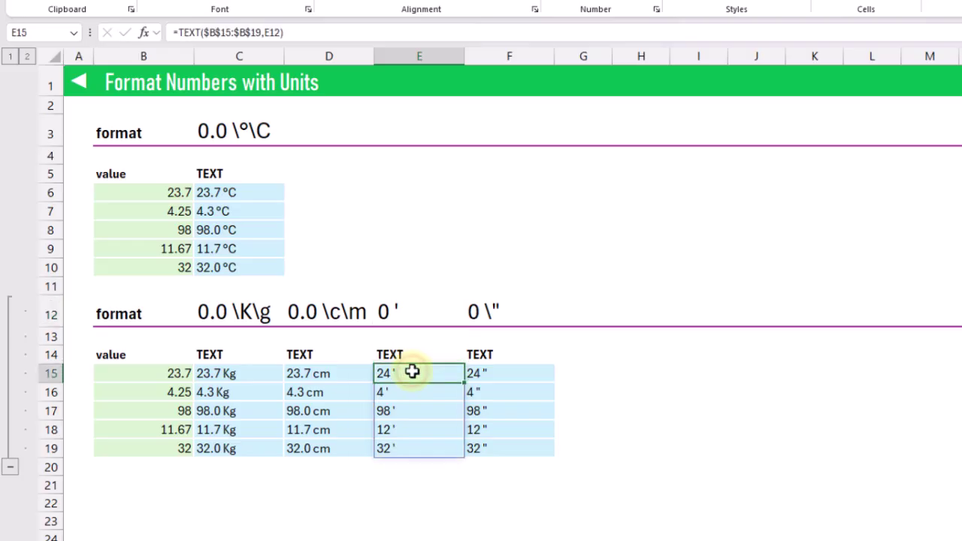
left_click(499, 308)
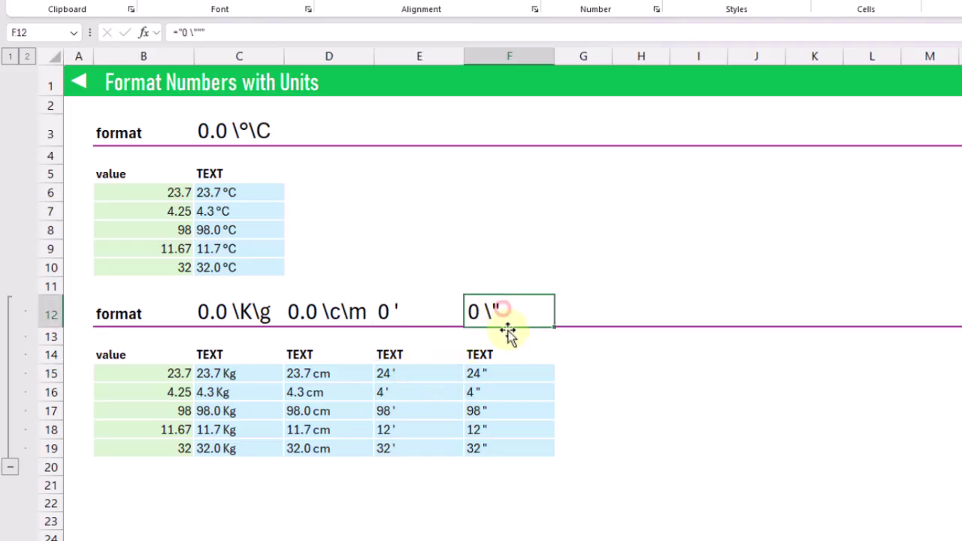
left_click(500, 370)
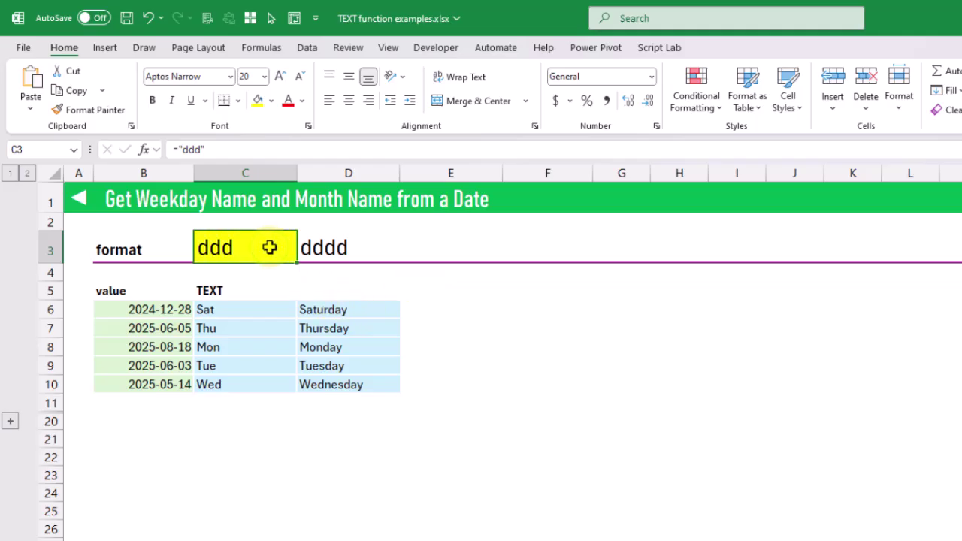
Check the TEXT formulas in C6 and D6 of the weekday name sheet against their ddd and dddd formats
left_click(247, 310)
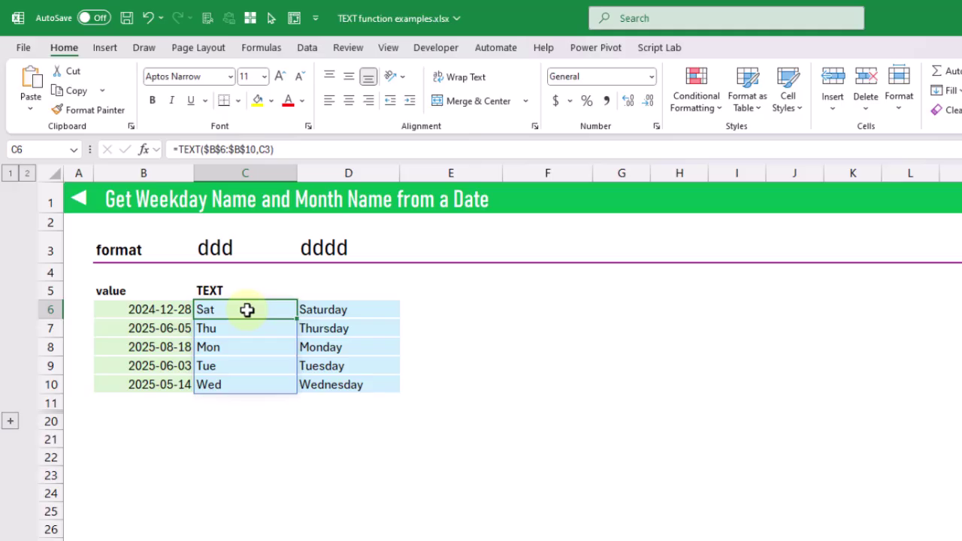
left_click(355, 251)
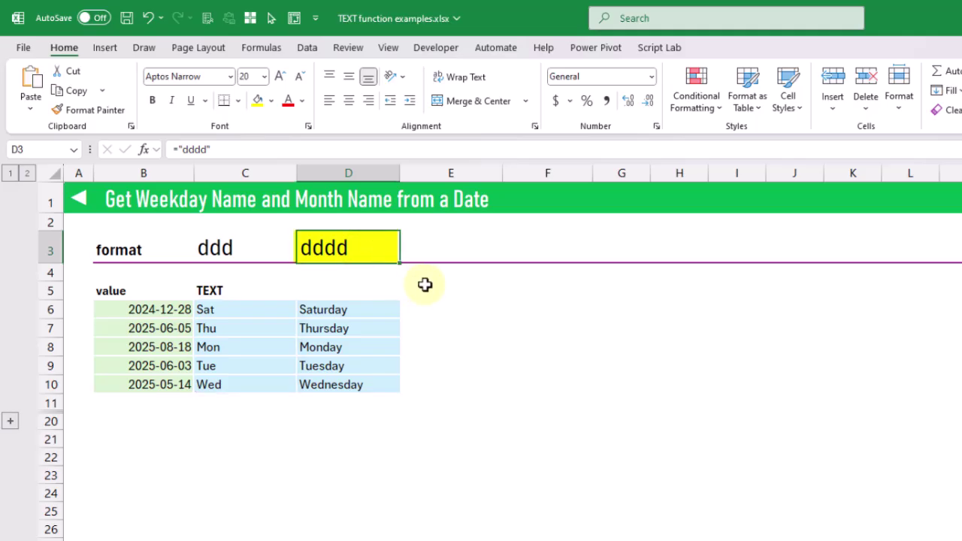
left_click(366, 312)
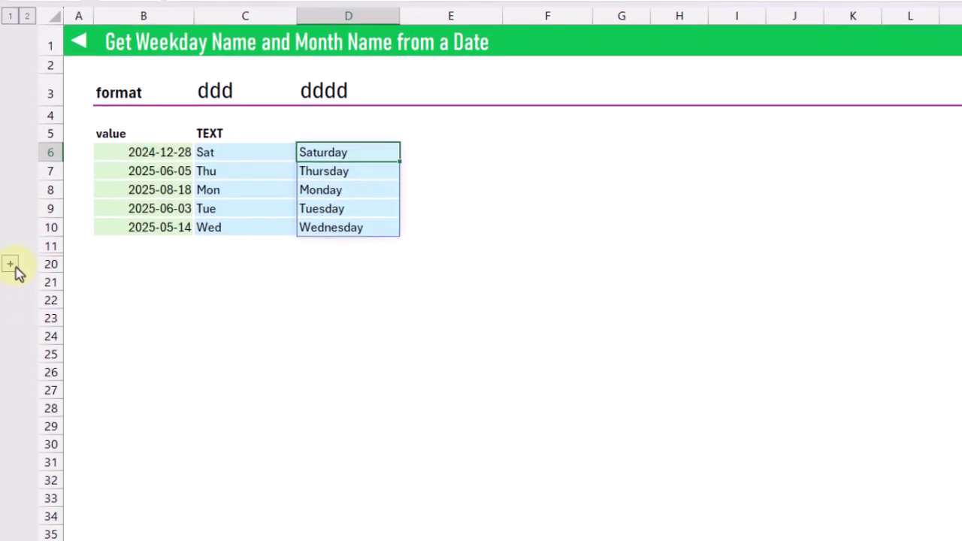
Expand the month name example and compare the mmm format in C12 with its TEXT results in C15:C19
left_click(10, 266)
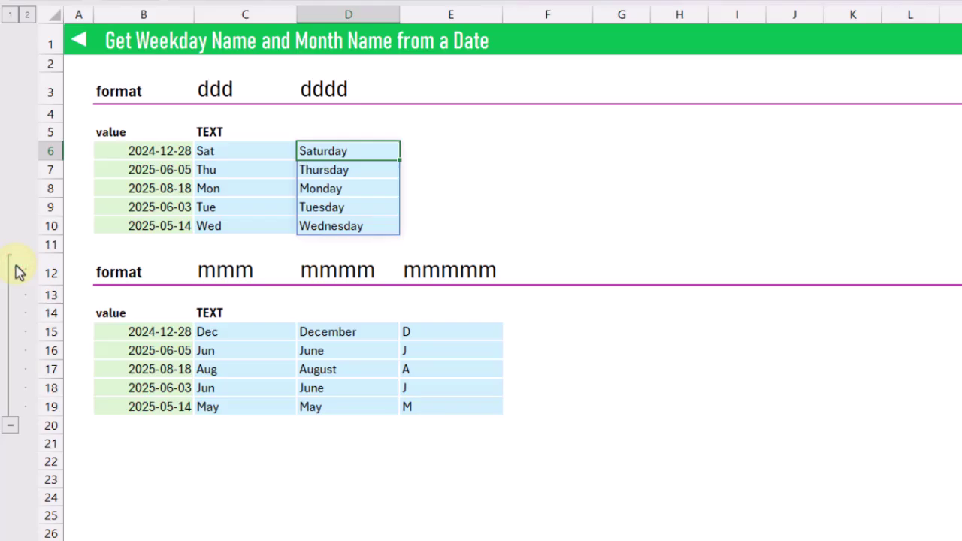
left_click(272, 269)
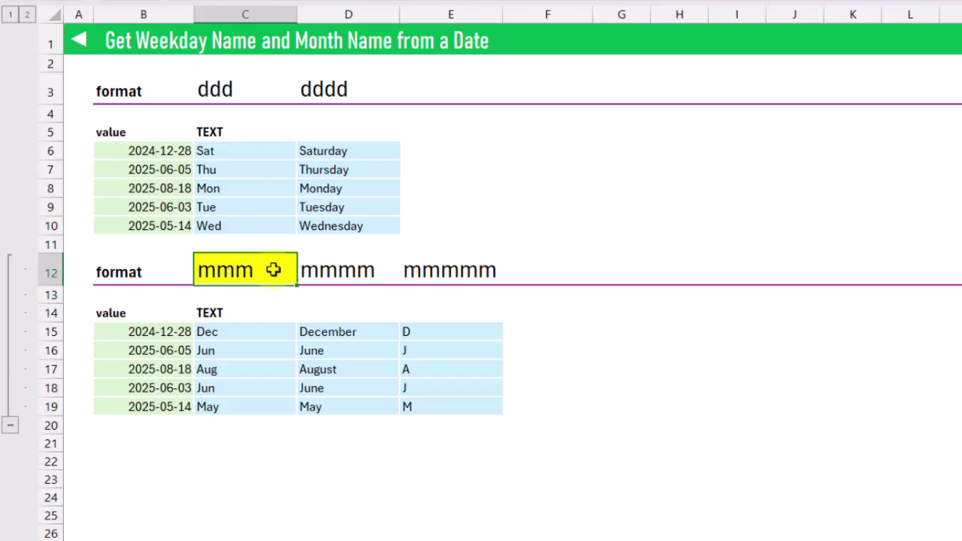
left_click(248, 331)
key("ctrl+shift+Down")
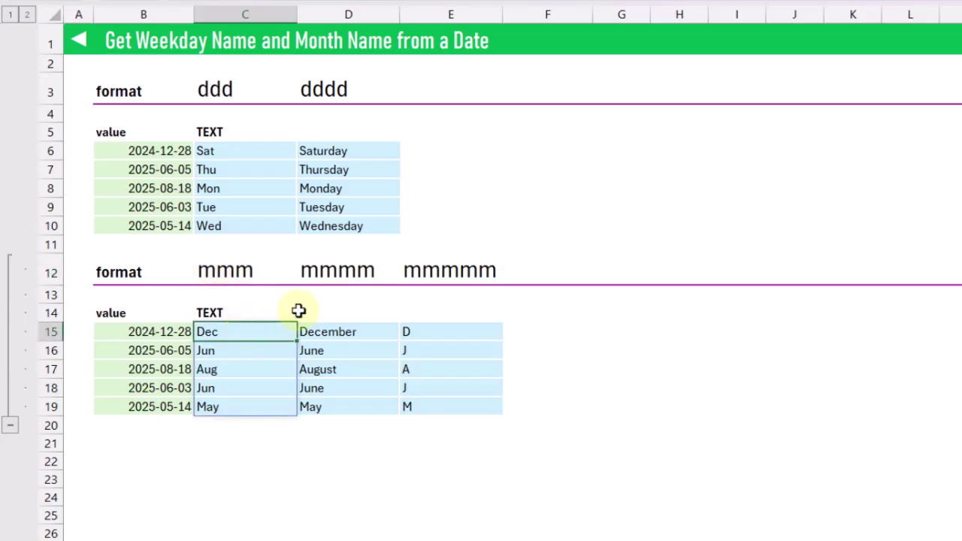
Compare the mmmm and mmmmm formats in D12 and E12 with their TEXT results in rows 15 to 19
left_click(361, 271)
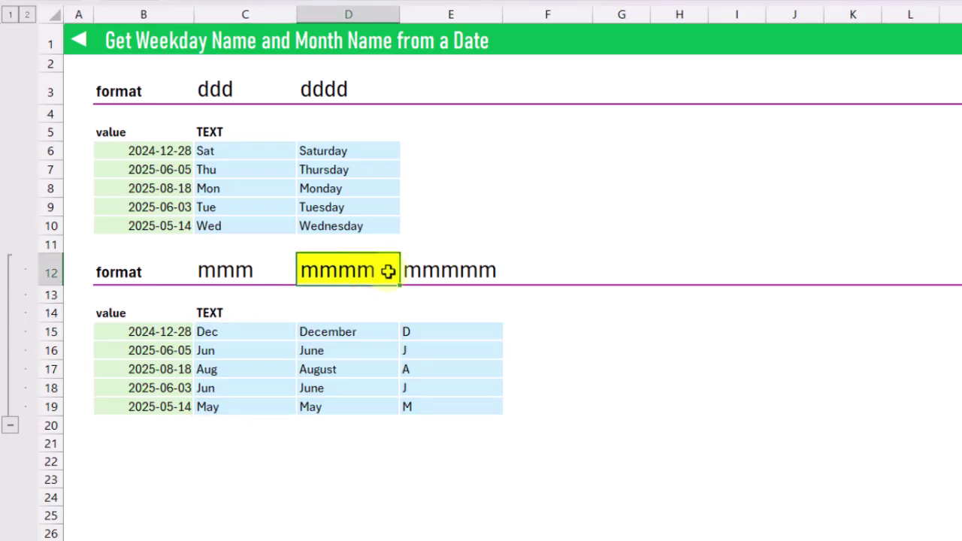
left_click(371, 331)
key("ctrl+shift+Down")
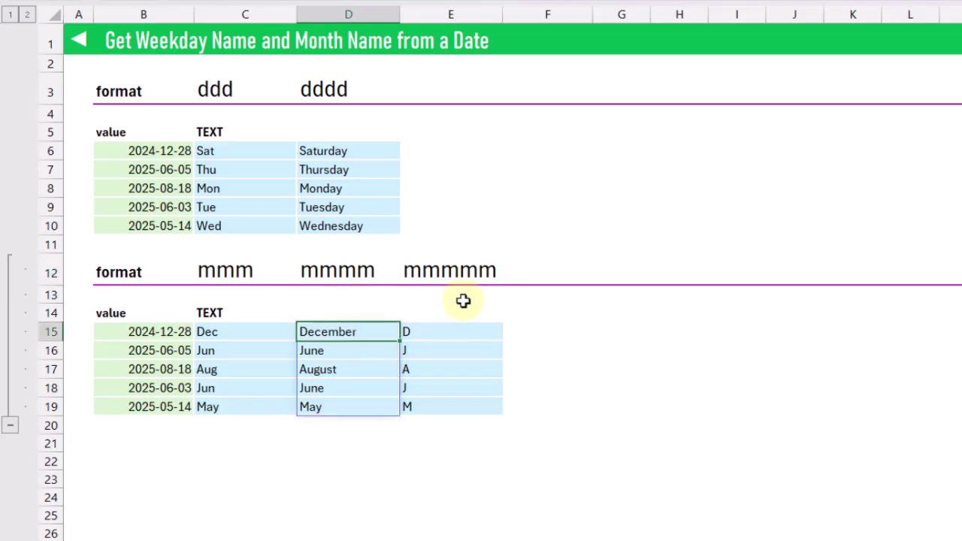
left_click(469, 269)
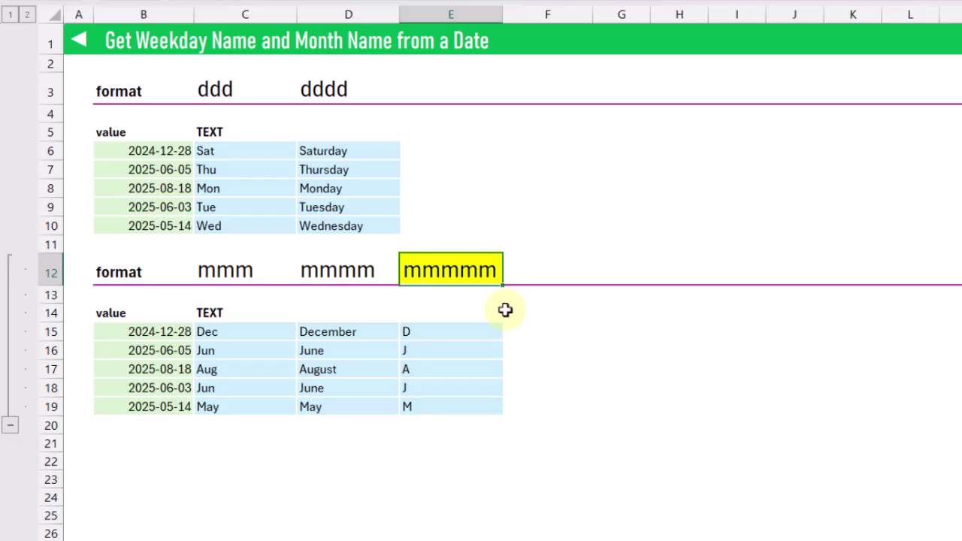
left_click(444, 331)
key("ctrl+shift+Down")
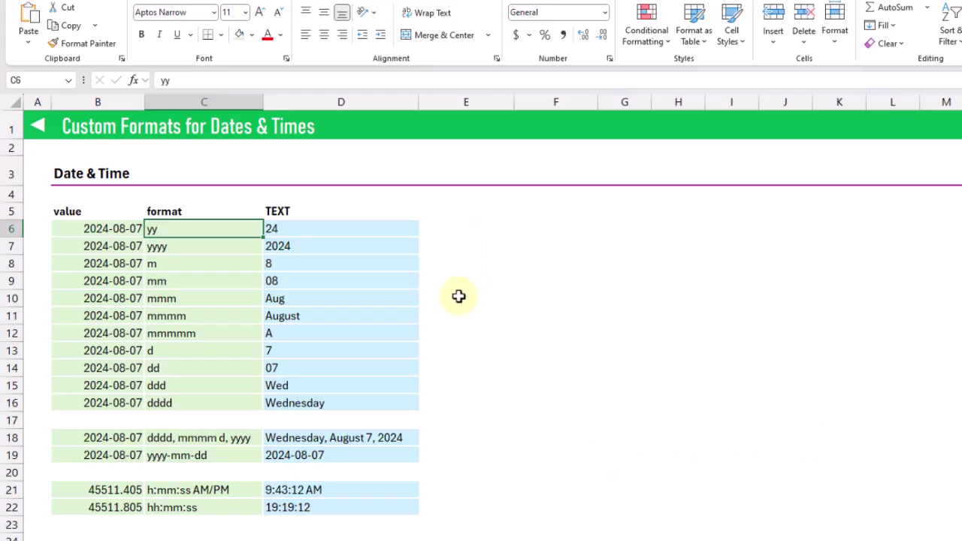
Review the mm and dd codes on the dates and times sheet and compare the yy and yyyy formats with their TEXT results in D6:D7
left_click(224, 279)
left_click(216, 369)
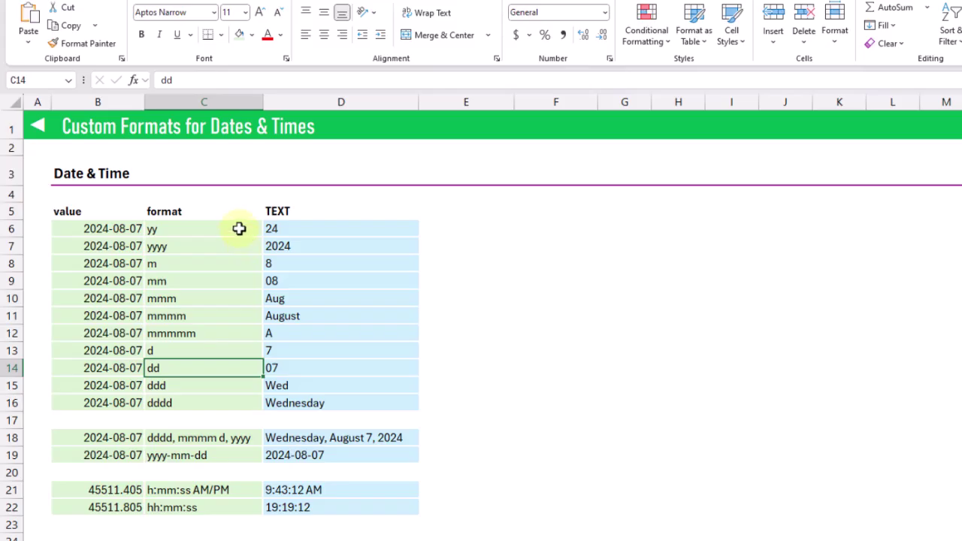
left_click_drag(239, 228, 233, 250)
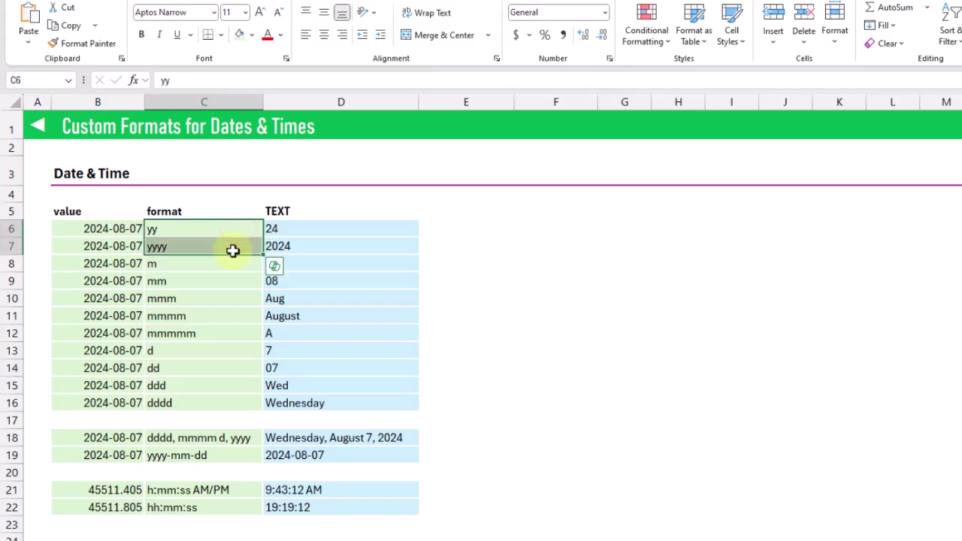
left_click(312, 230)
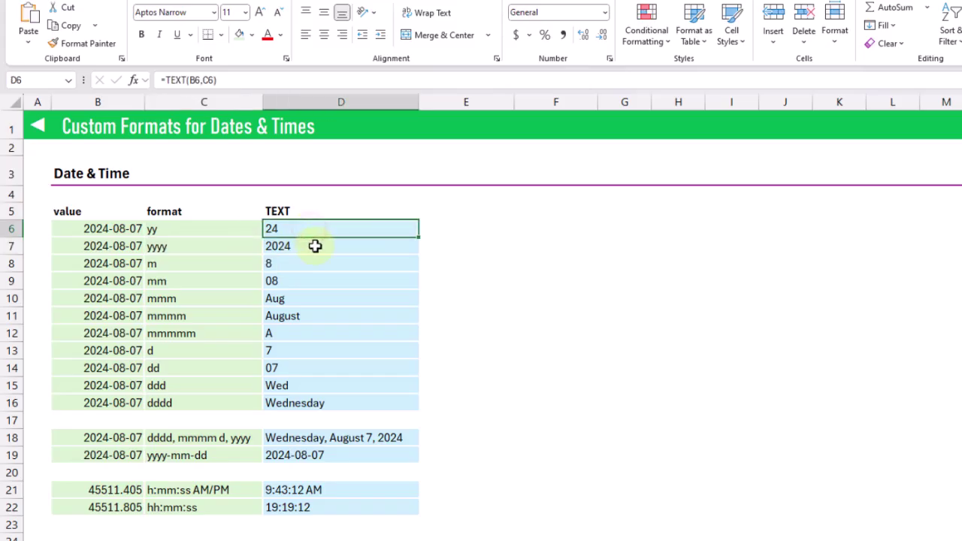
left_click(315, 246)
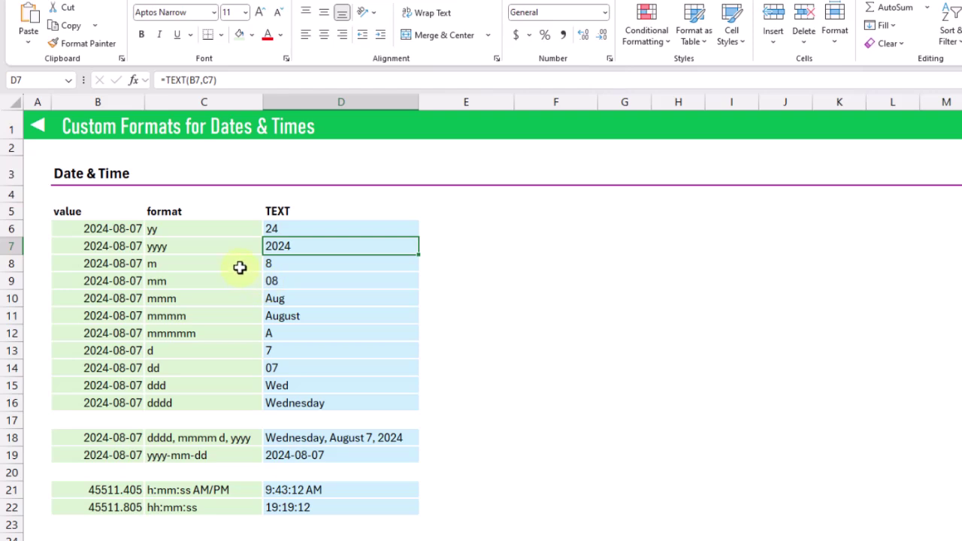
Compare the month formats from m to mmmmm in C8:C12 with their TEXT results in D8:D12
left_click(284, 264)
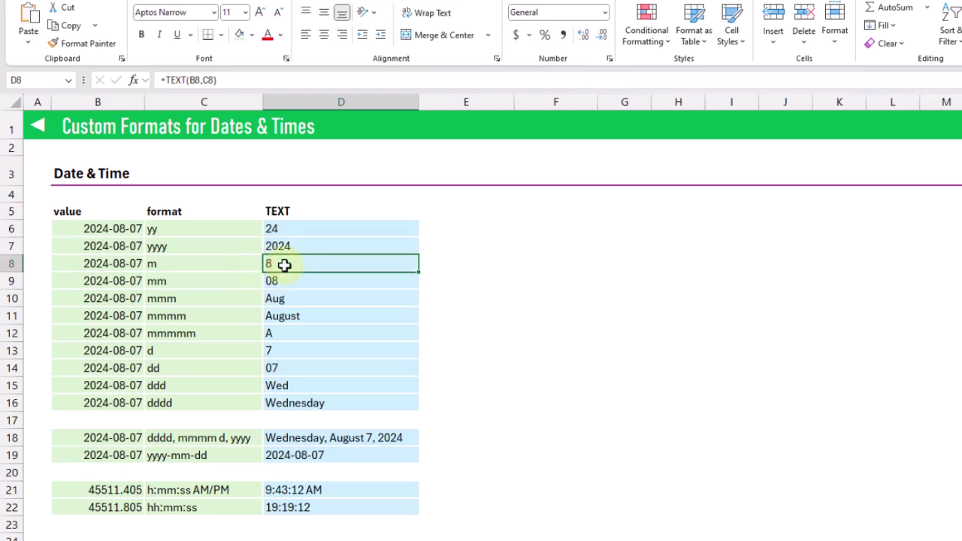
left_click(228, 264)
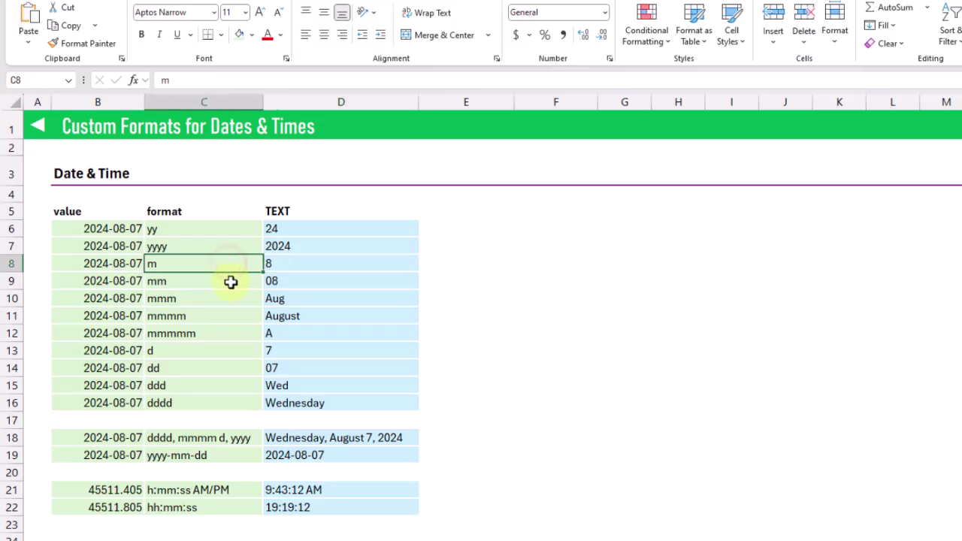
left_click(230, 281)
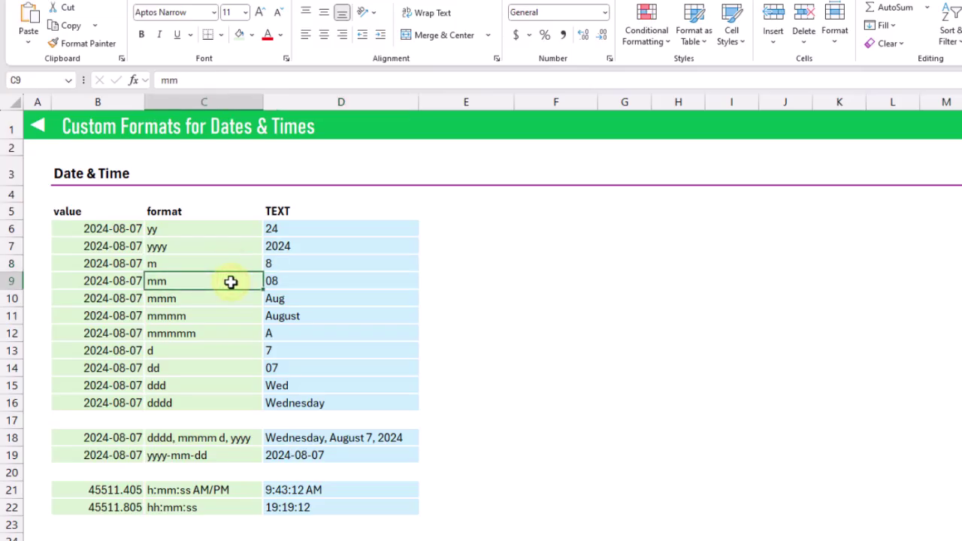
left_click(283, 281)
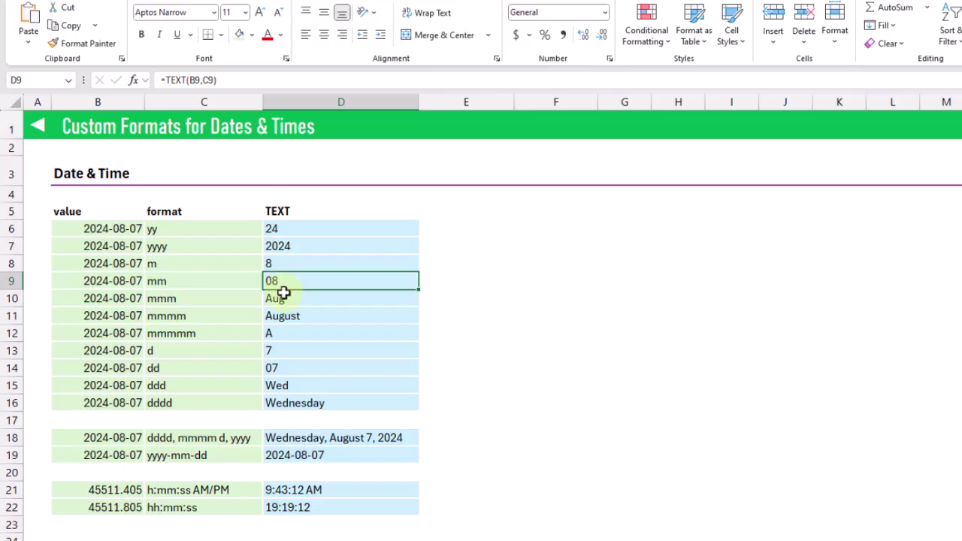
left_click_drag(298, 299, 293, 336)
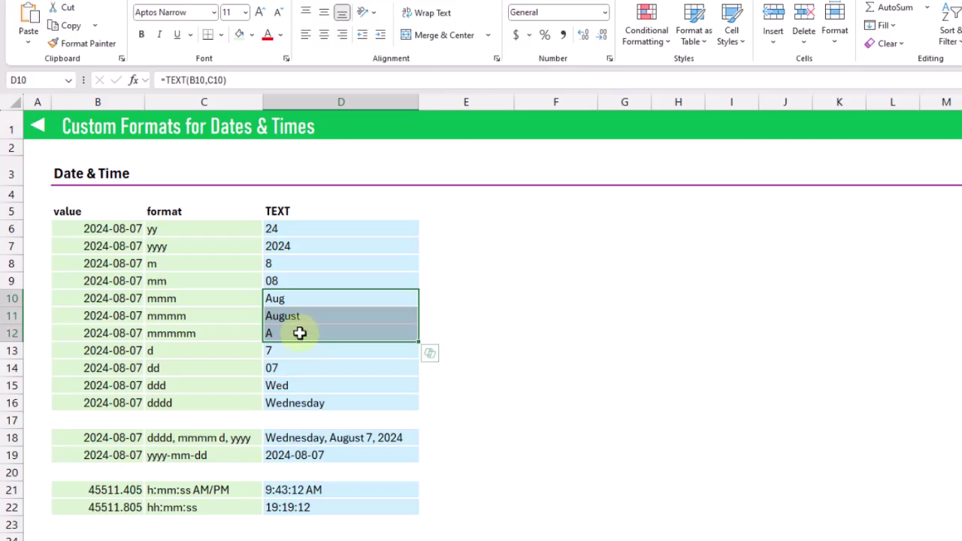
left_click(300, 333)
Compare the day formats d, dd and ddd in C13:C15 with their TEXT results in D13:D15
left_click(239, 349)
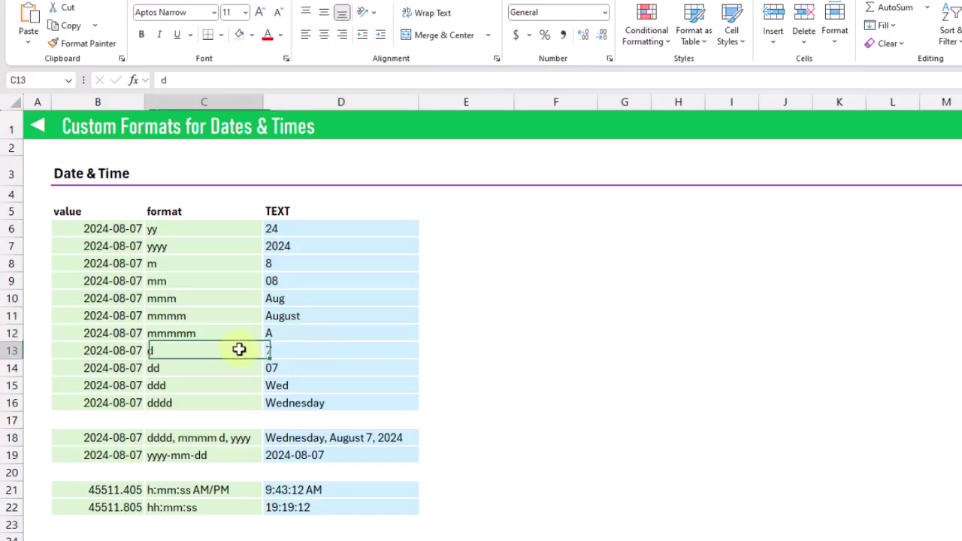
left_click(293, 350)
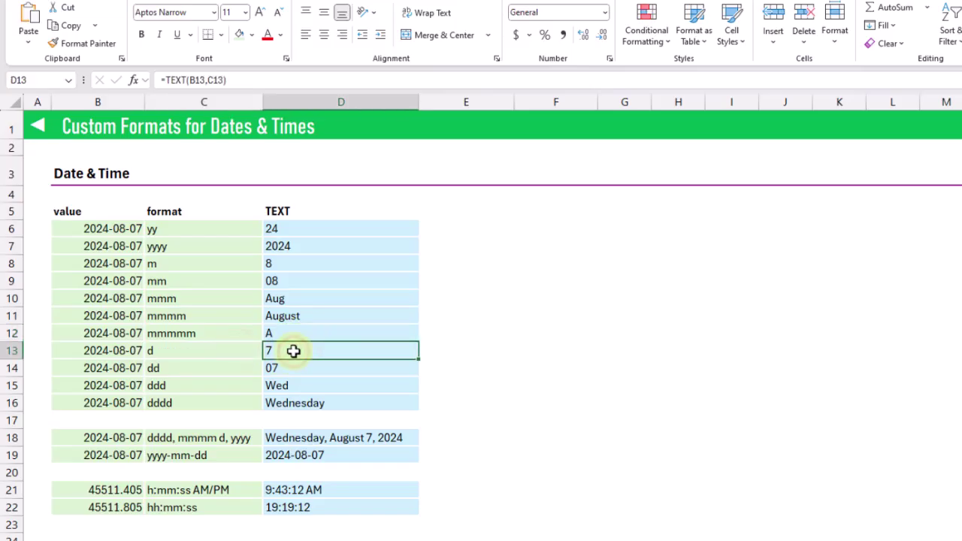
left_click(217, 367)
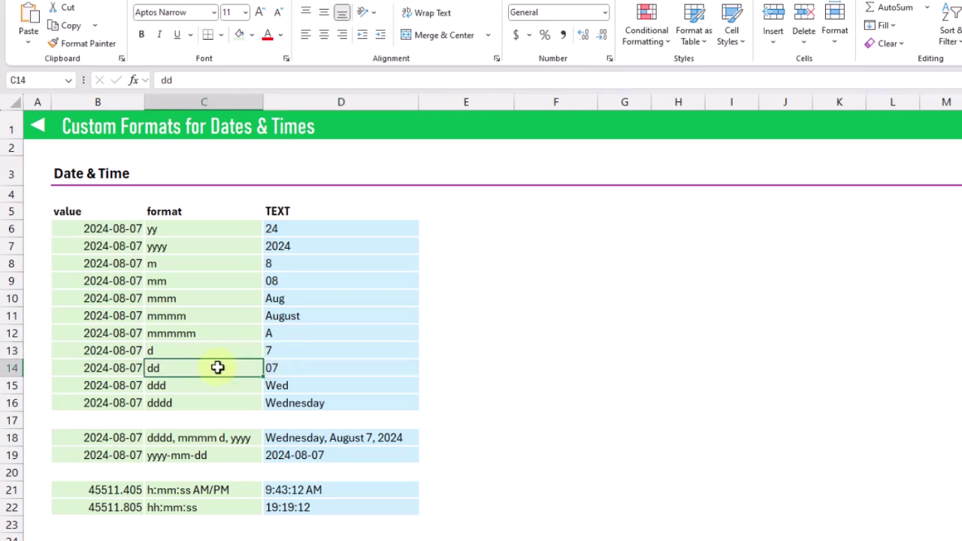
left_click(293, 368)
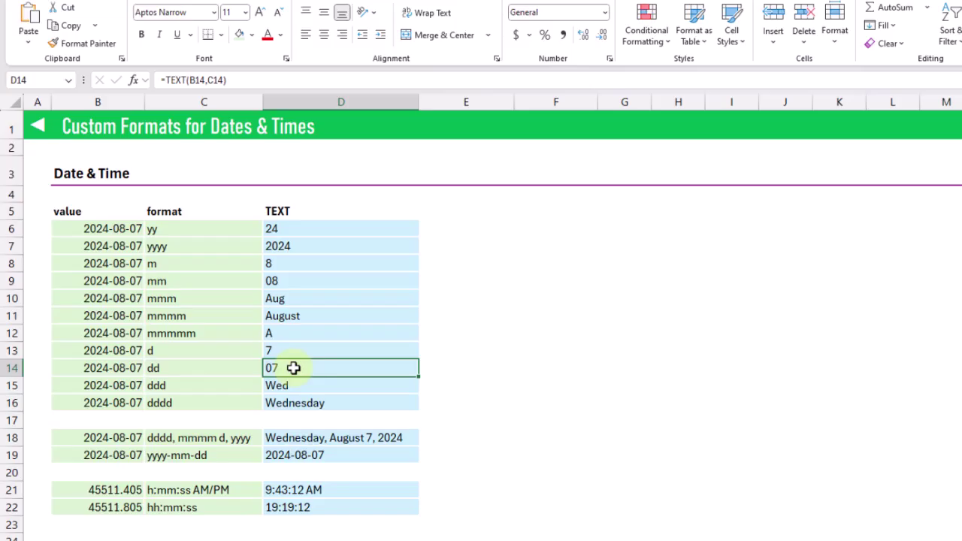
left_click(309, 387)
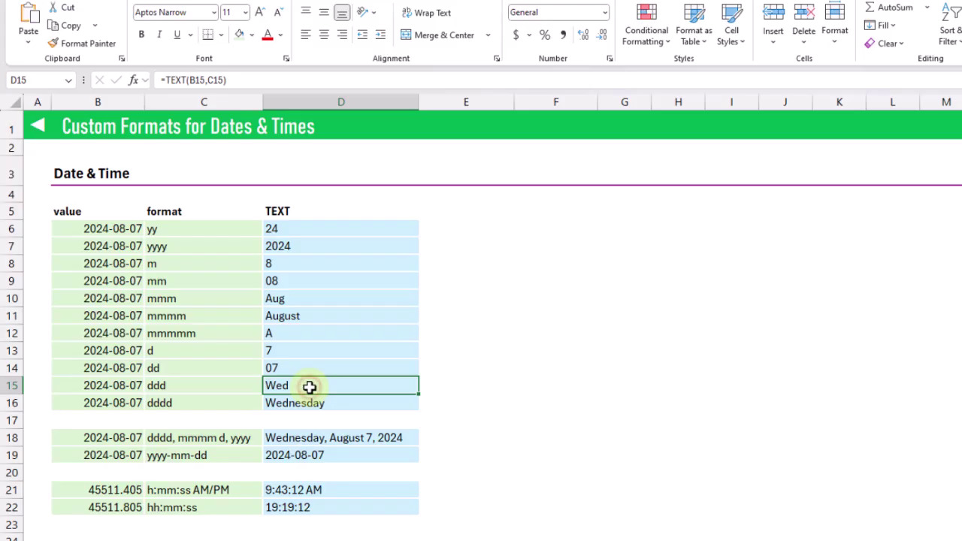
Compare the ddd and dddd results in D15:D16, and the combined date formats in C18:C19 with their TEXT results in D18:D19
left_click_drag(307, 392, 306, 399)
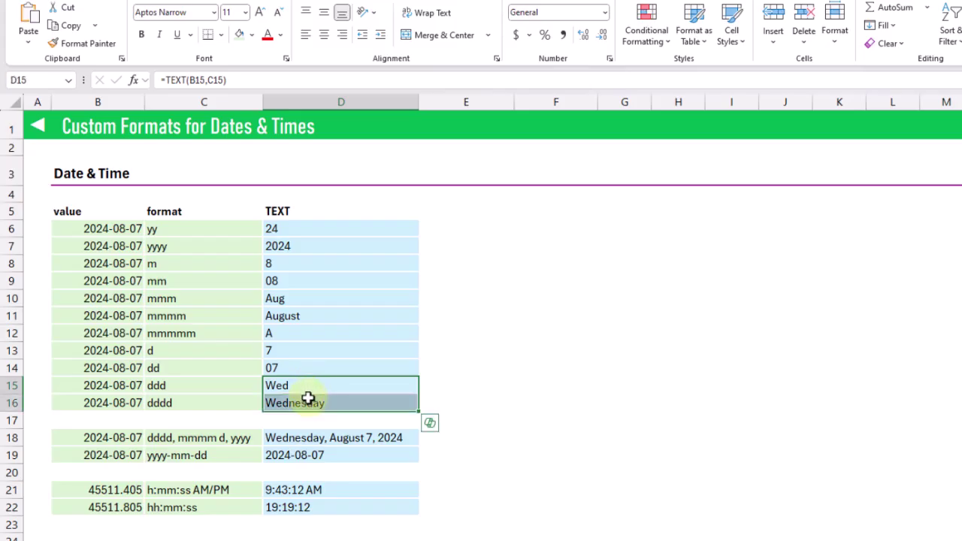
left_click(340, 406)
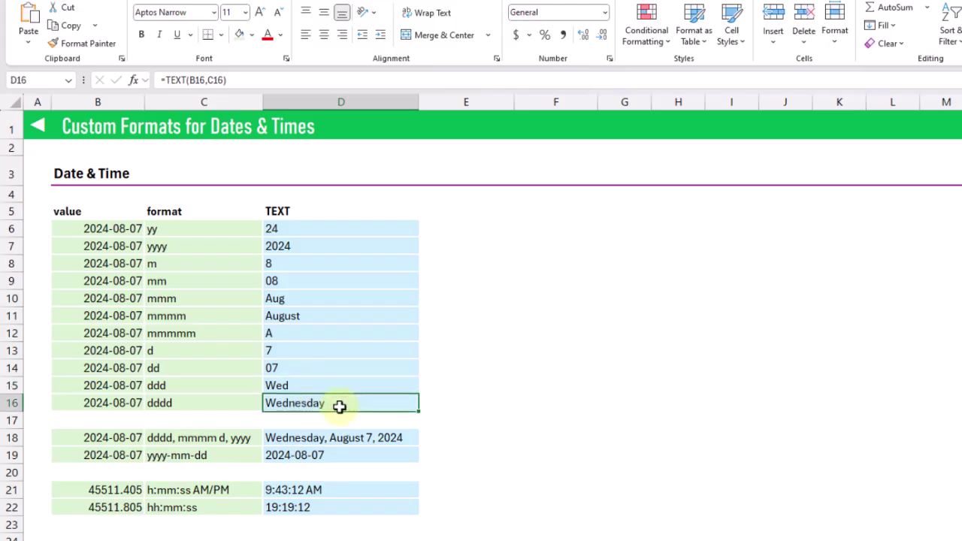
left_click(239, 438)
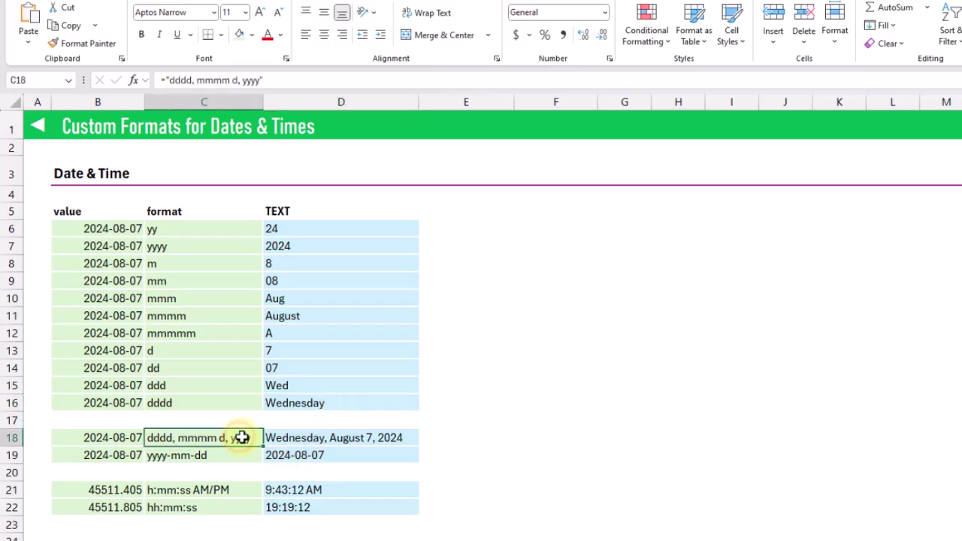
left_click(399, 438)
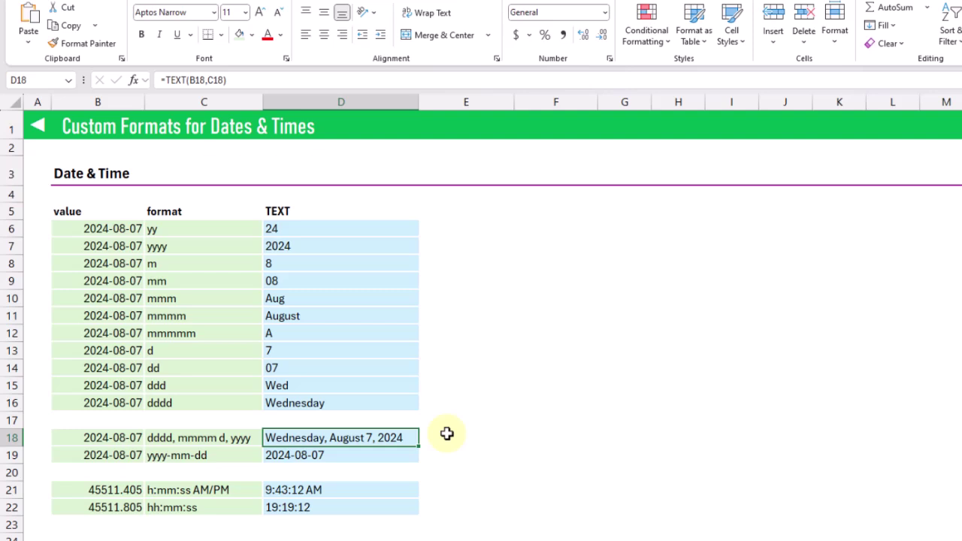
left_click(240, 455)
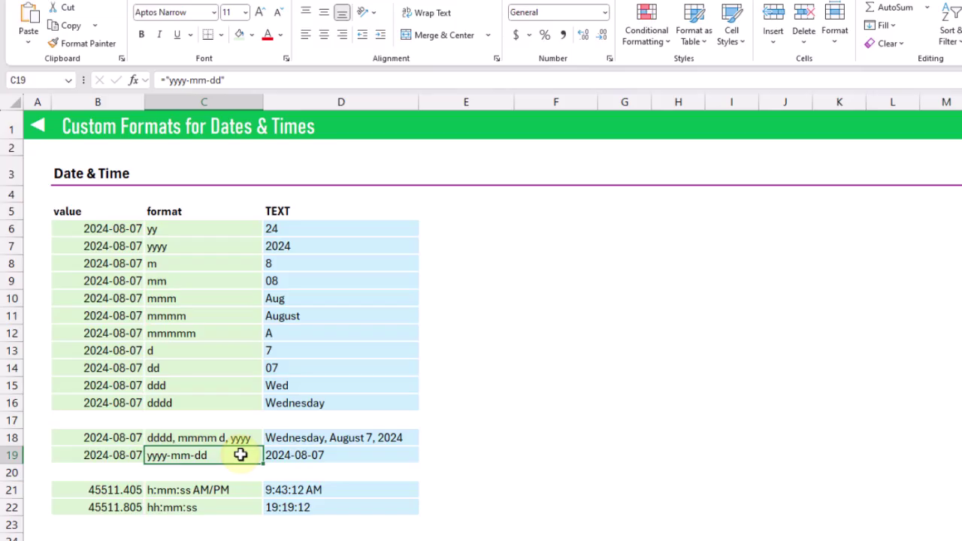
left_click(341, 453)
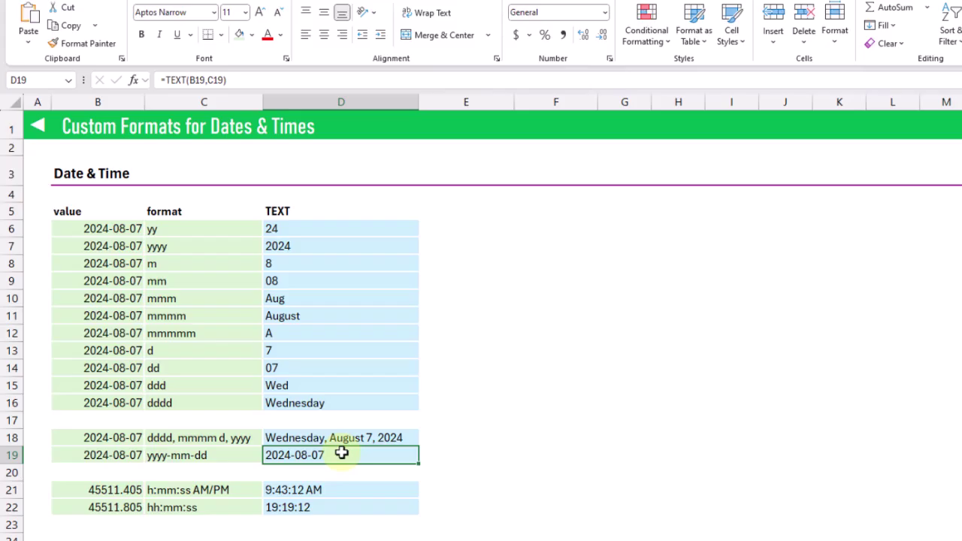
Compare the h:mm:ss AM/PM and hh:mm:ss formats in C21:C22 with their TEXT results in D21:D22, checking the month code mm in C9
left_click(239, 491)
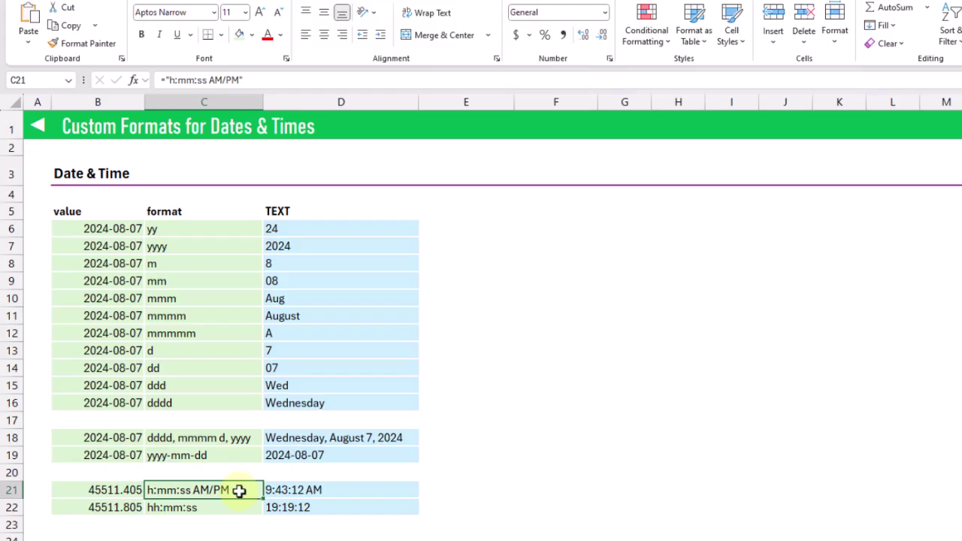
left_click(209, 281)
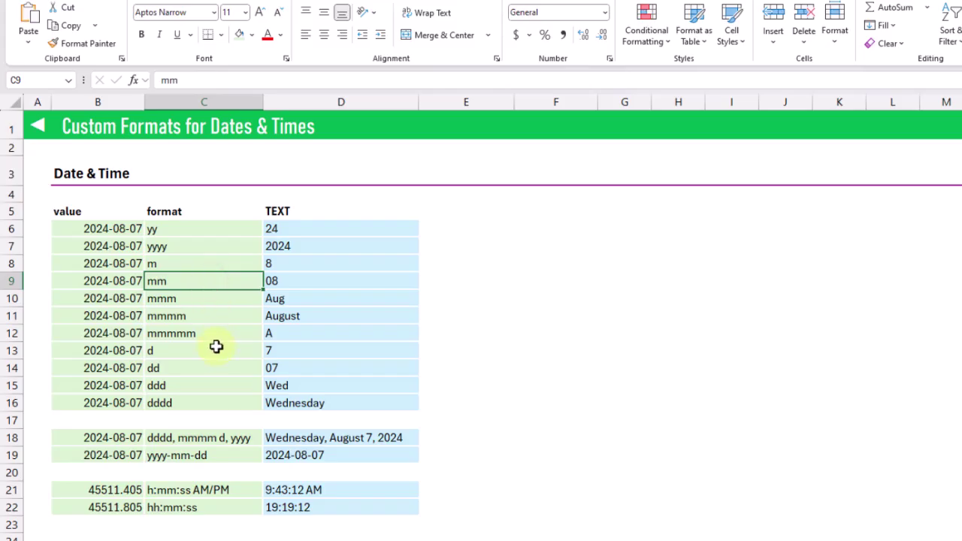
left_click(219, 489)
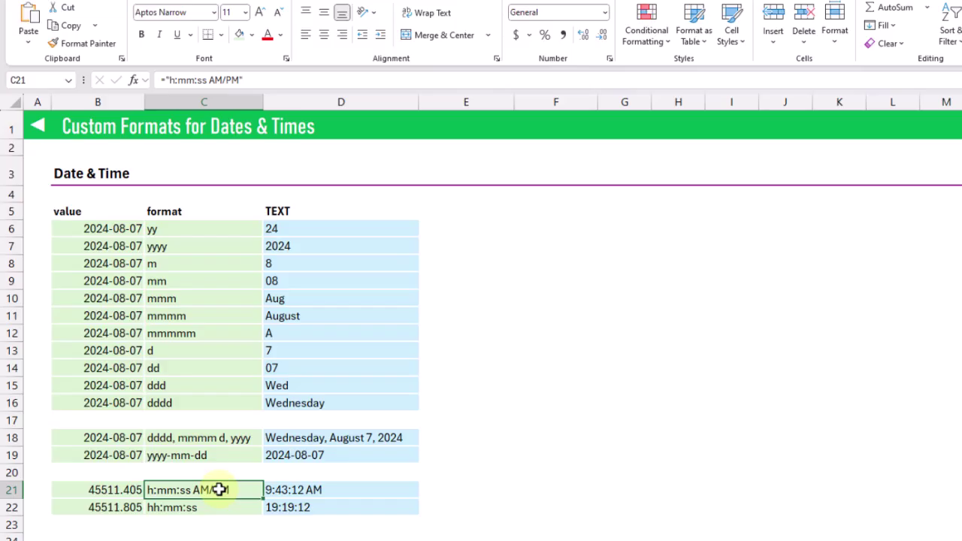
left_click(339, 489)
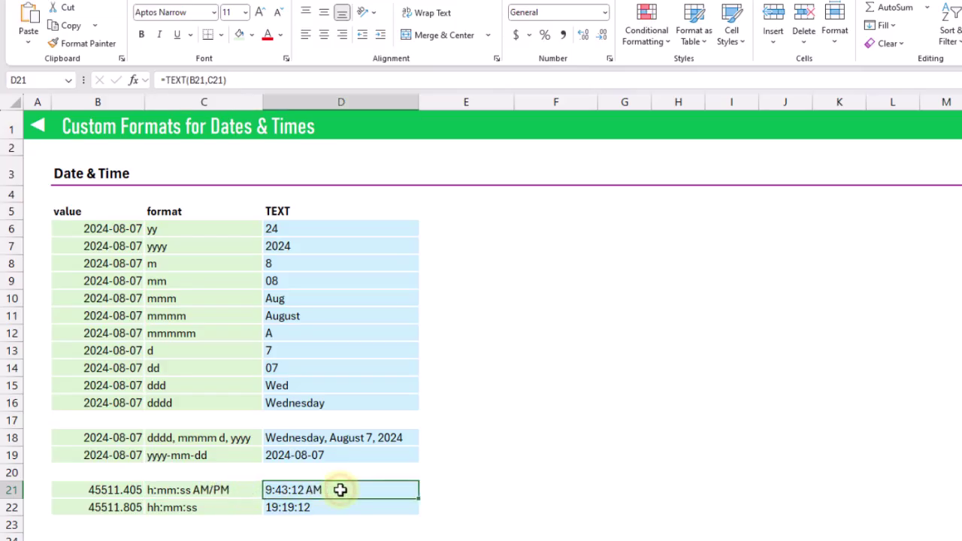
left_click(243, 507)
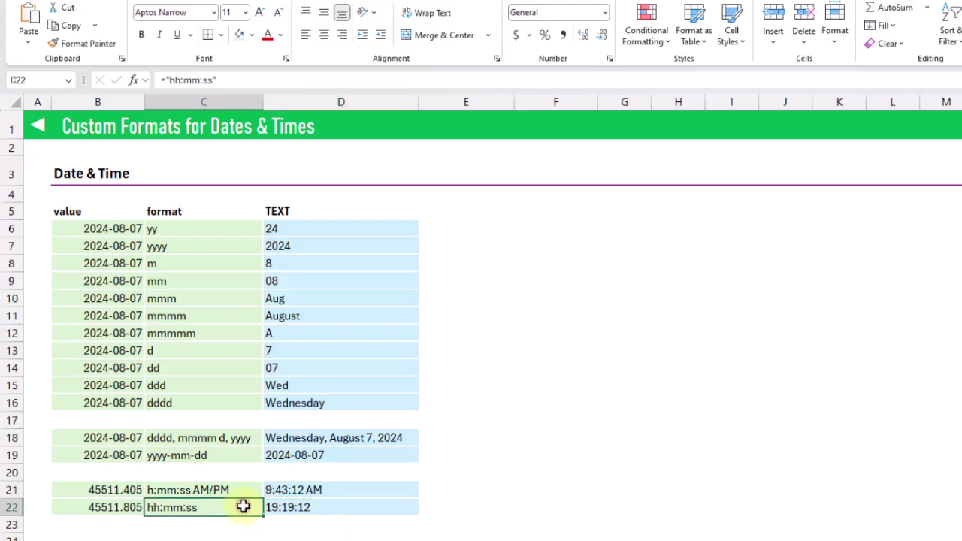
left_click(324, 508)
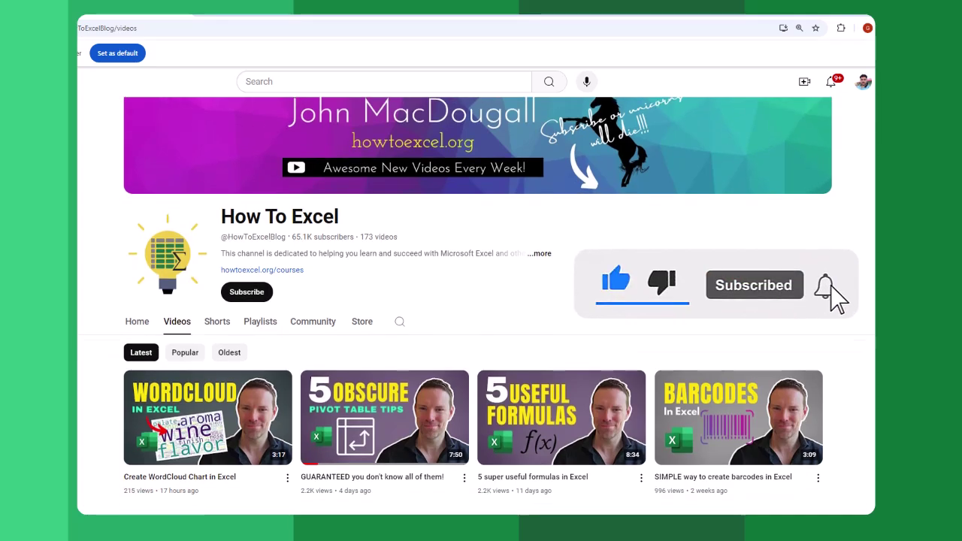
scroll(476, 300, "down", 3)
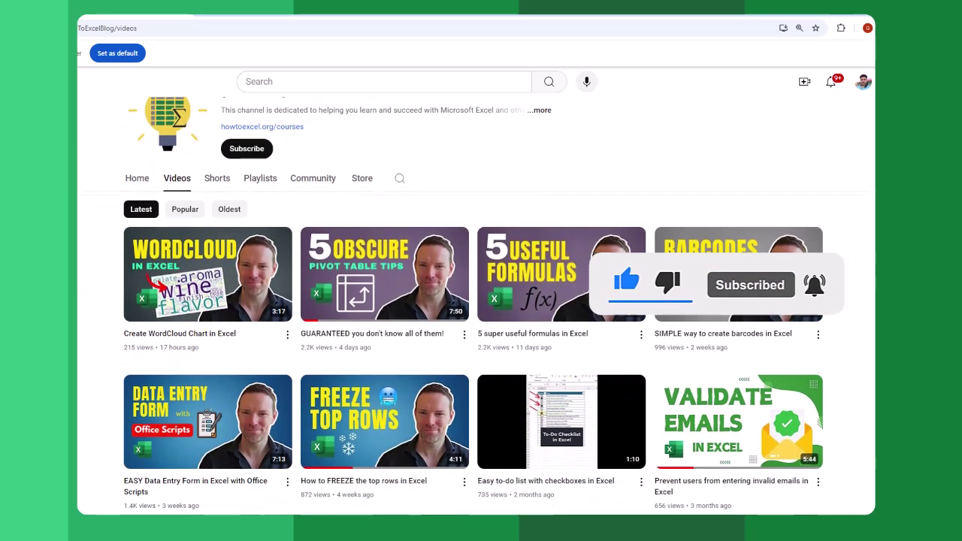